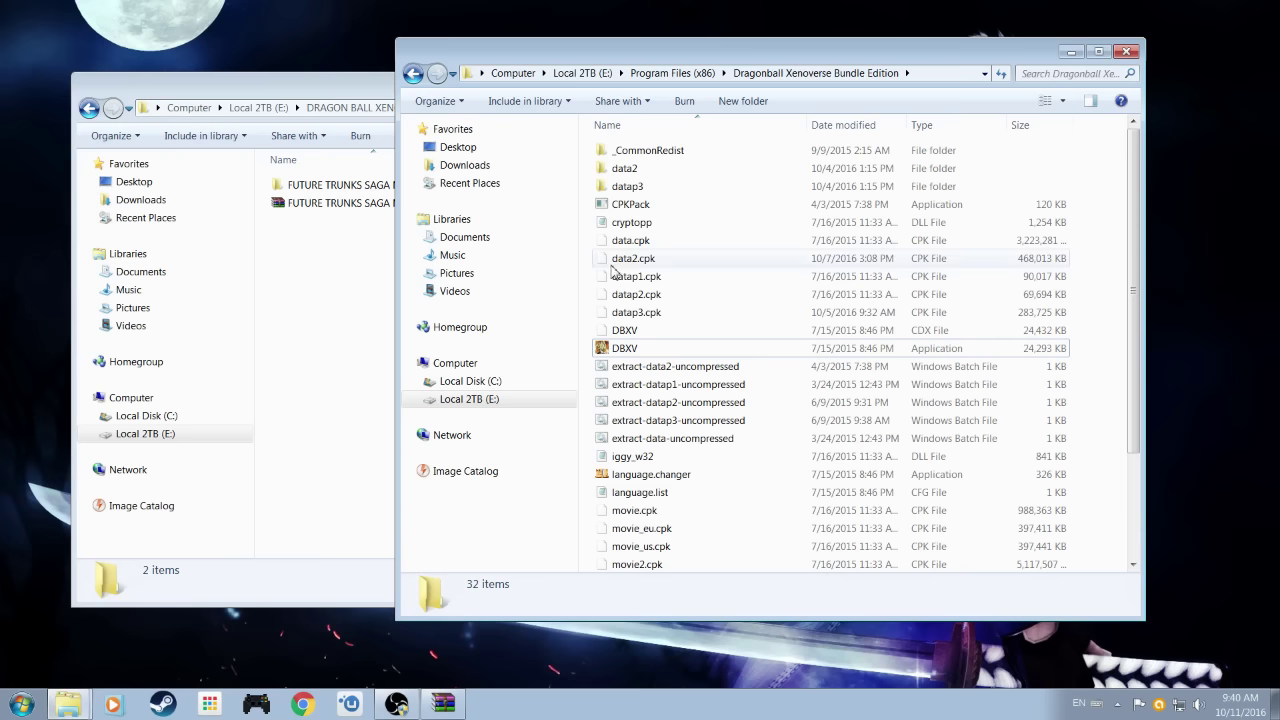
left_click(616, 169)
left_click(616, 190)
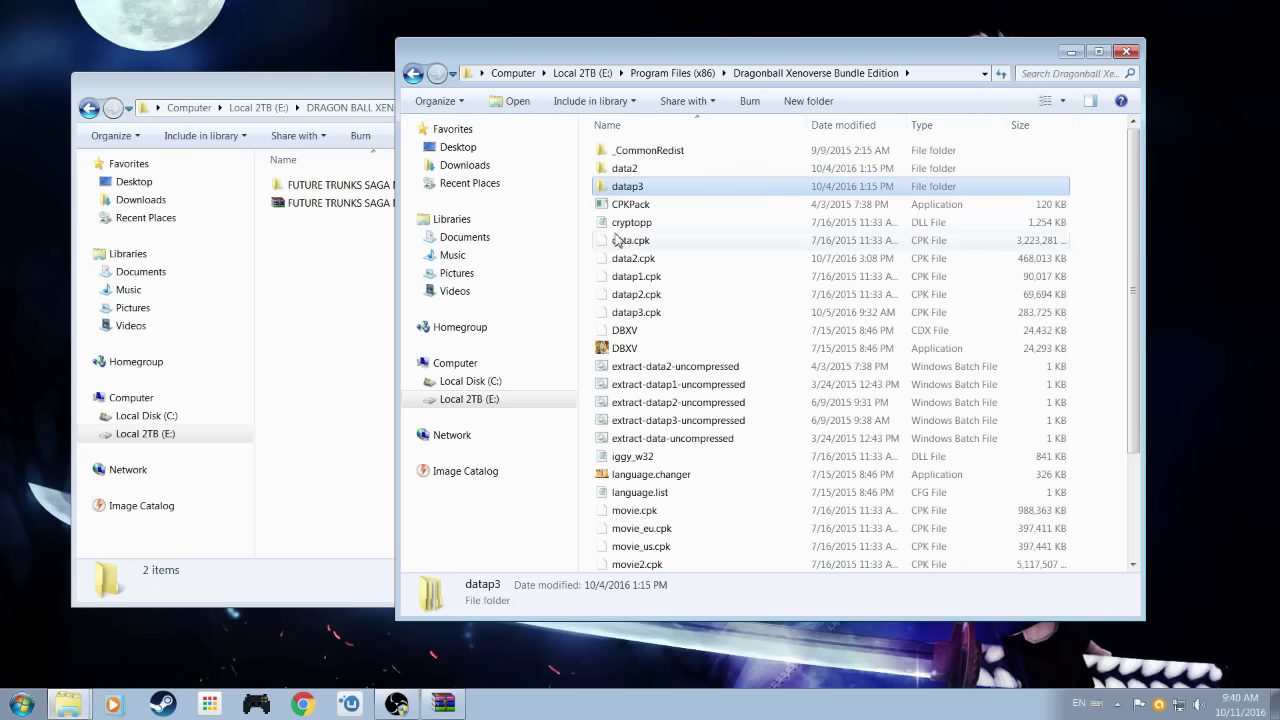
left_click(586, 328)
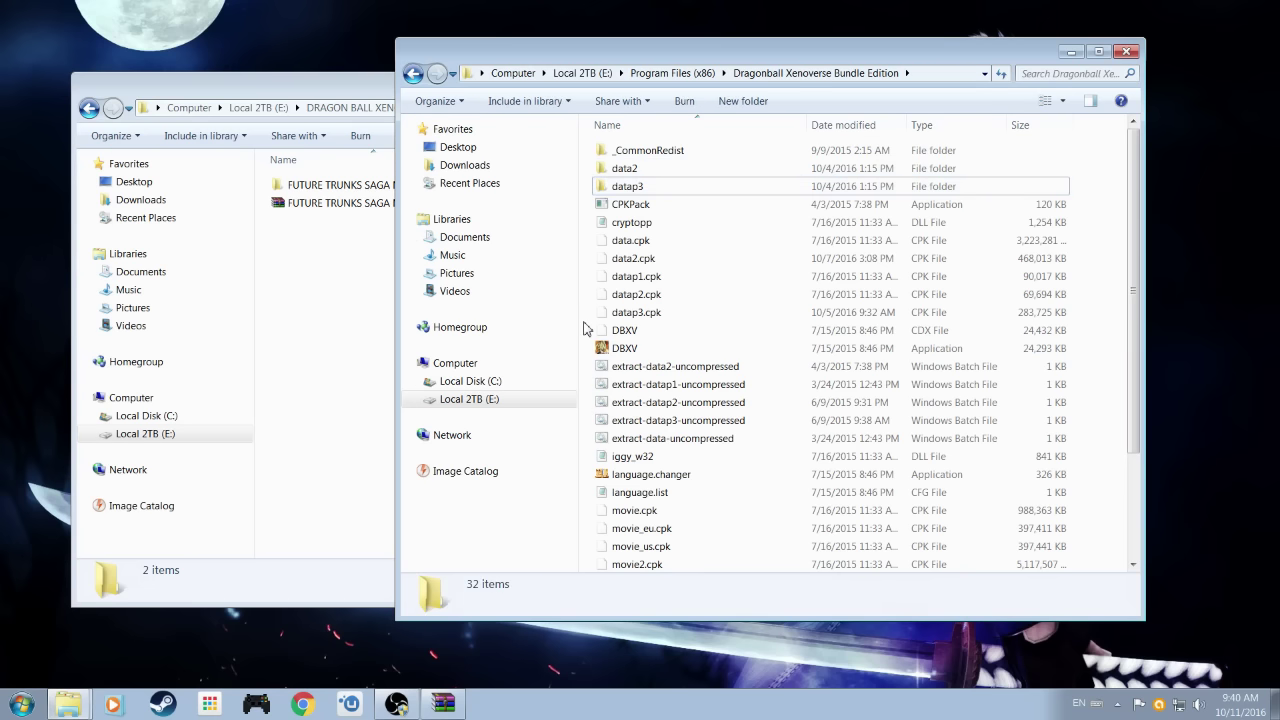
Open the FUTURE TRUNKS SAGA MINI PACK folder and the folder of the same name inside it.
left_click(343, 205)
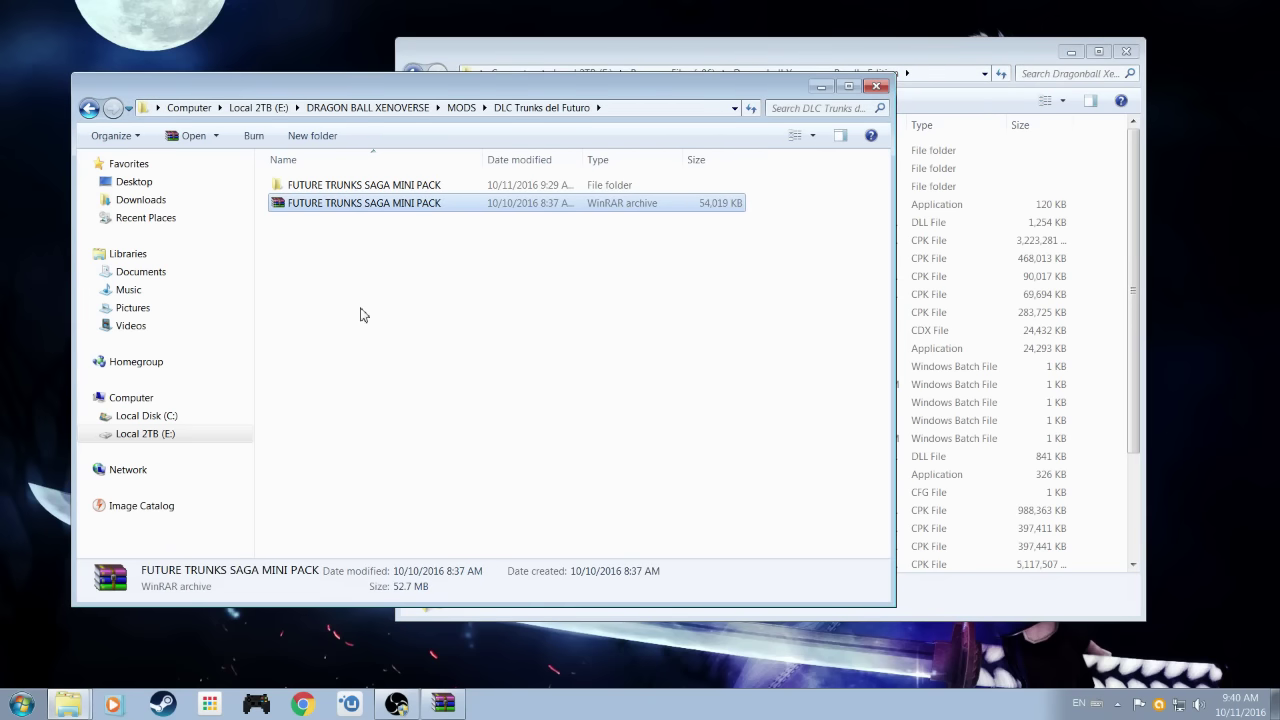
left_click(366, 187)
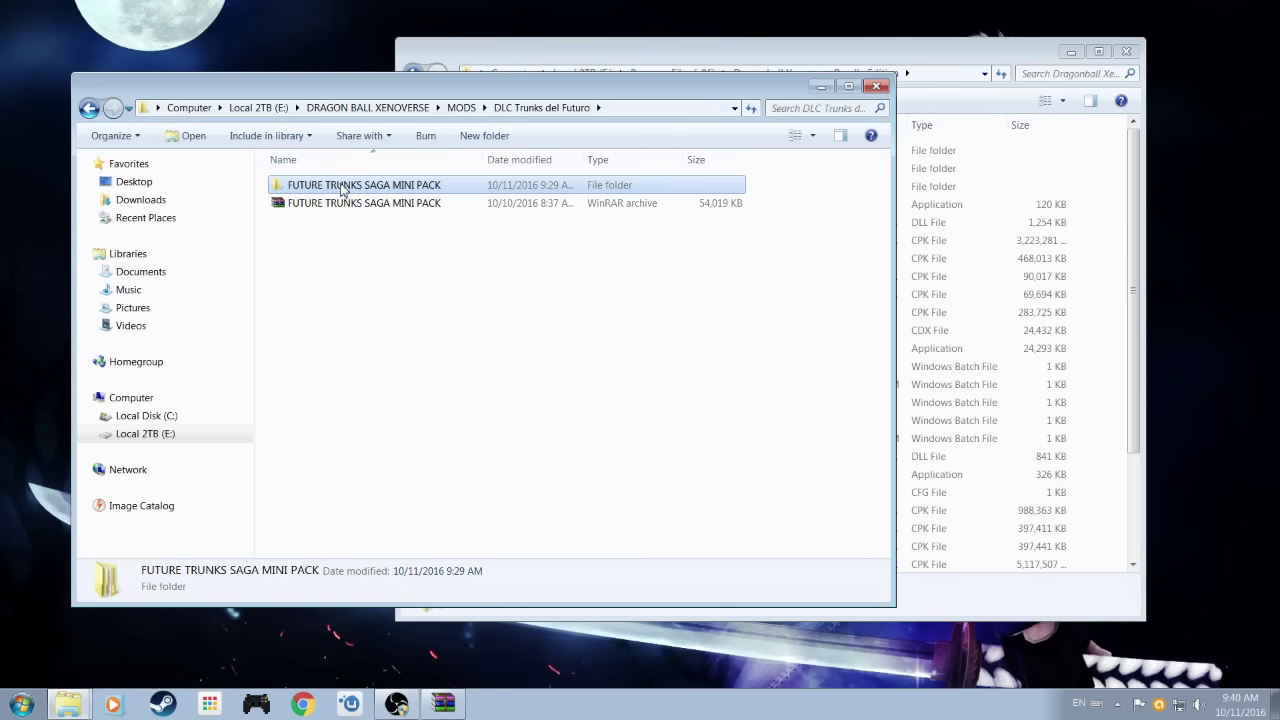
double_click(341, 187)
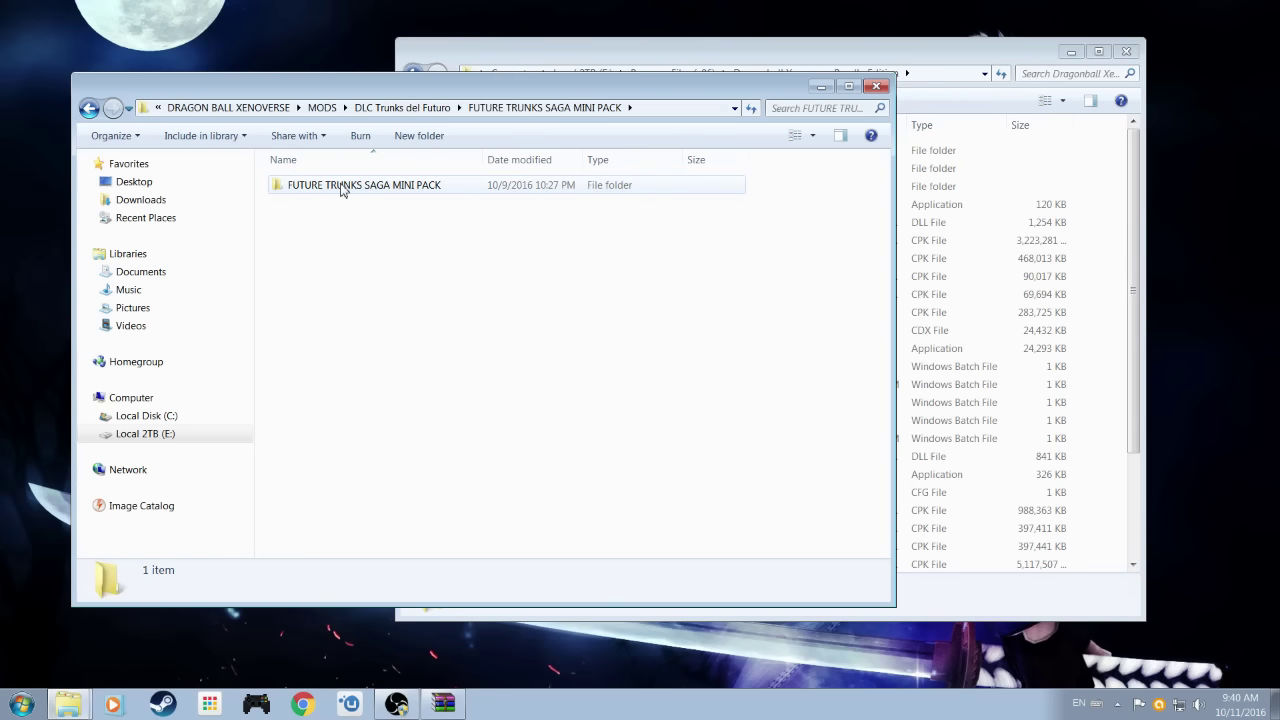
double_click(341, 187)
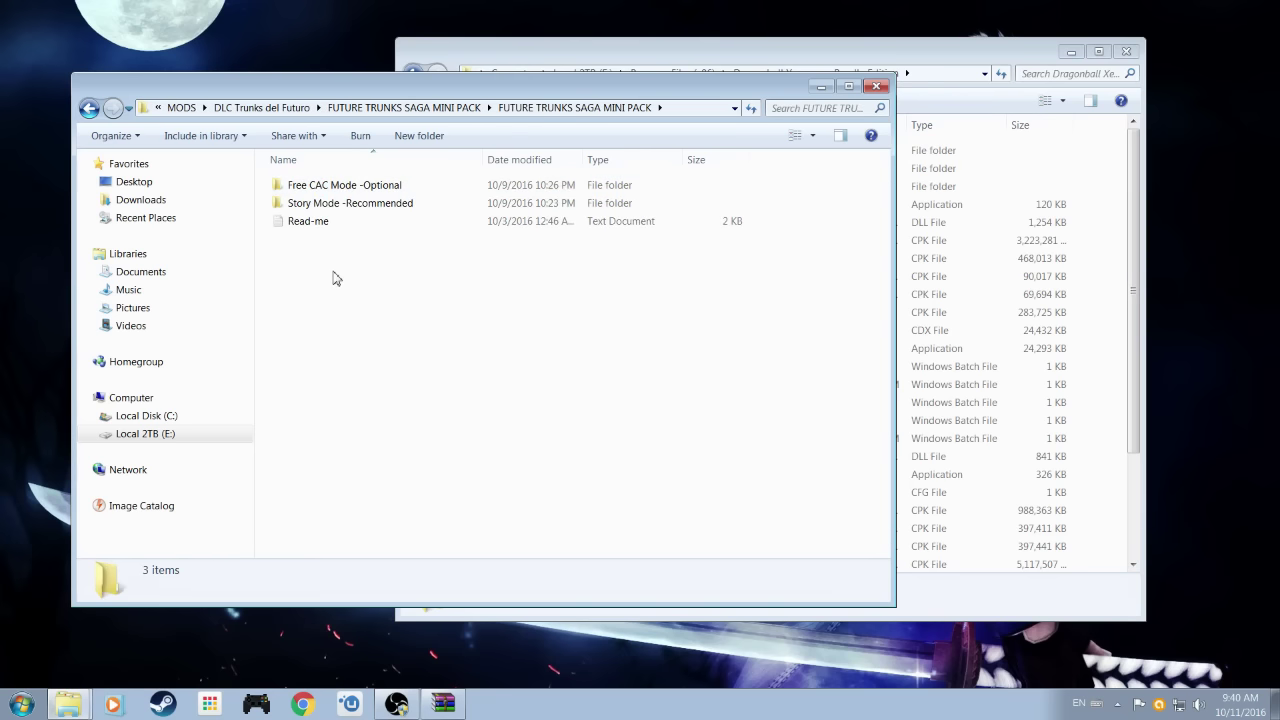
left_click_drag(270, 181, 297, 228)
left_click(344, 185)
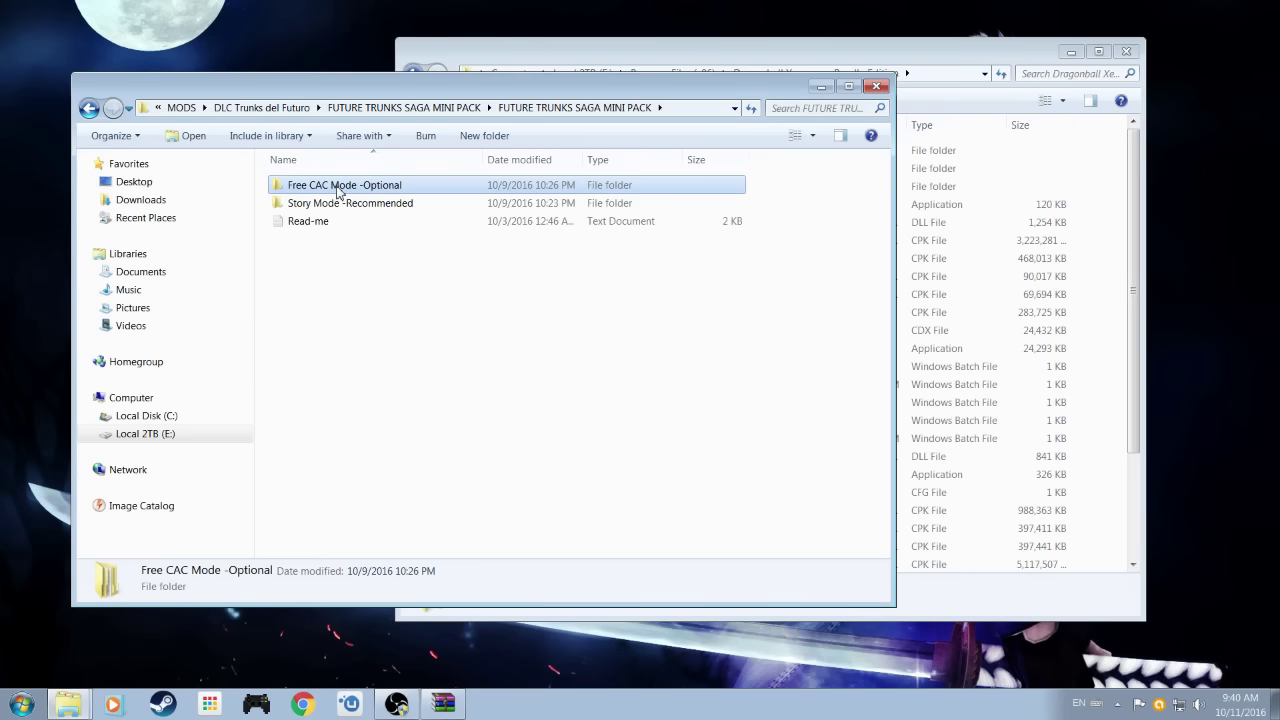
left_click(344, 205)
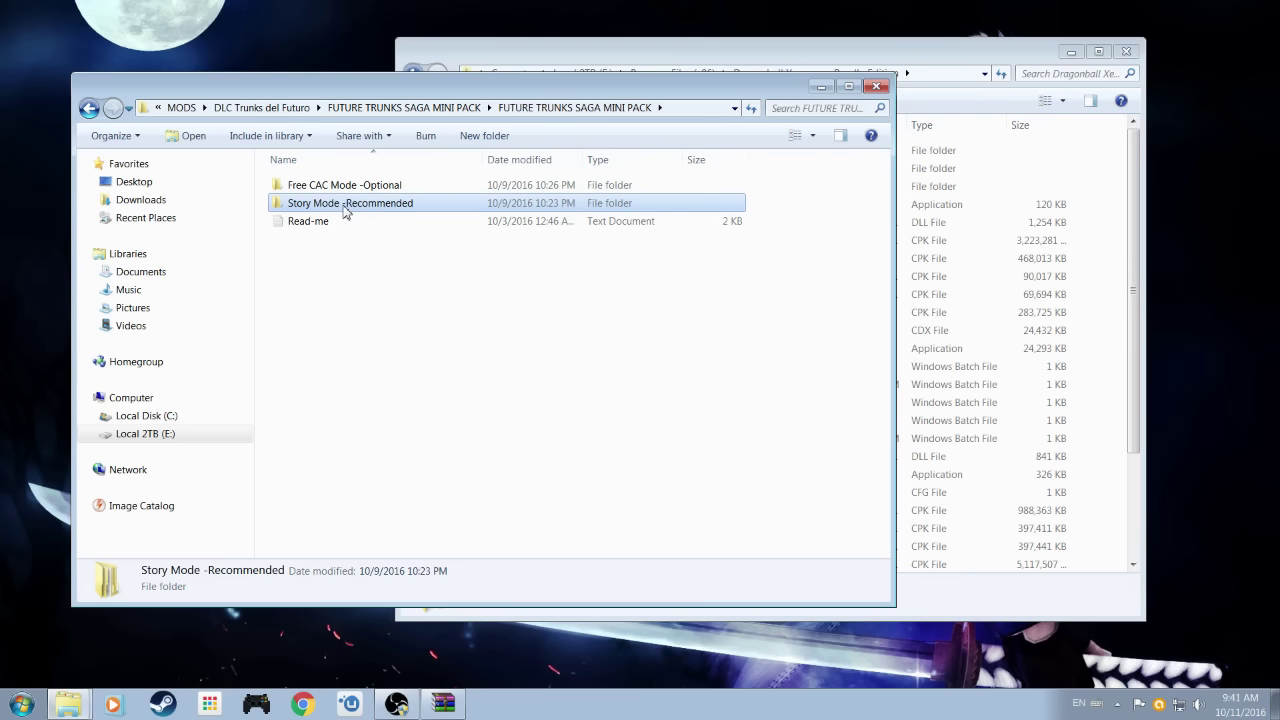
left_click(340, 186)
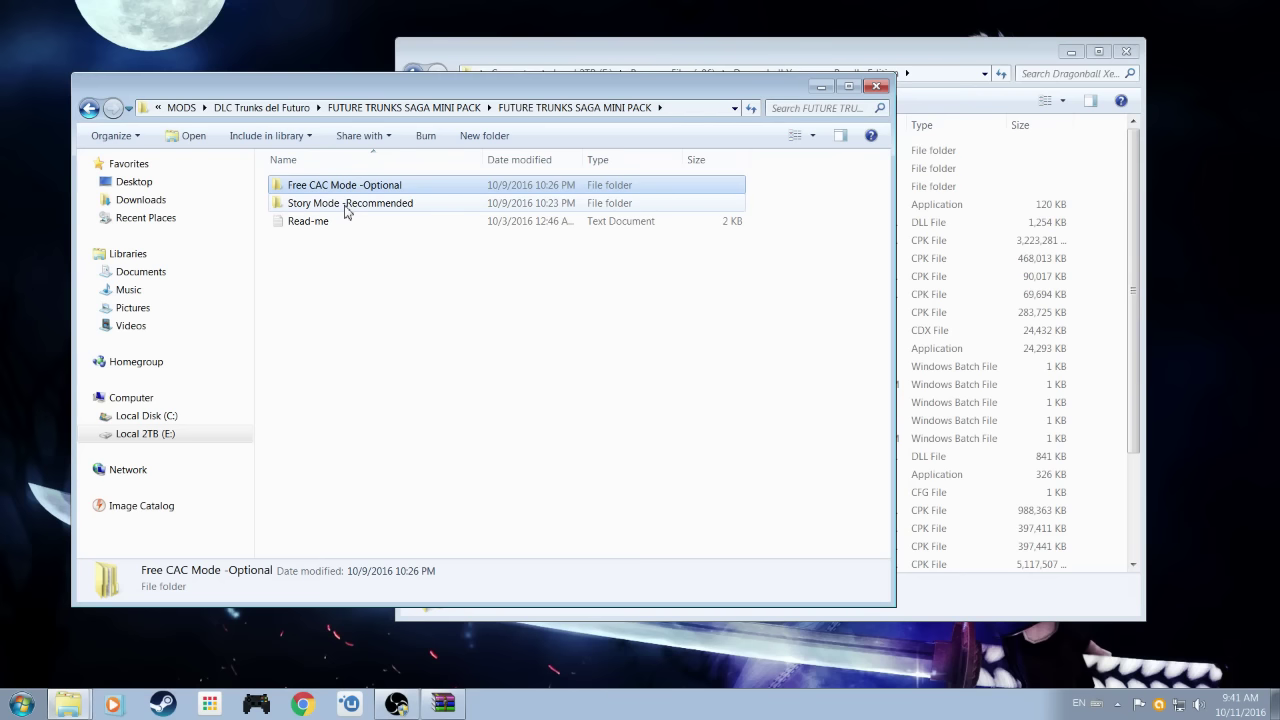
left_click(352, 205)
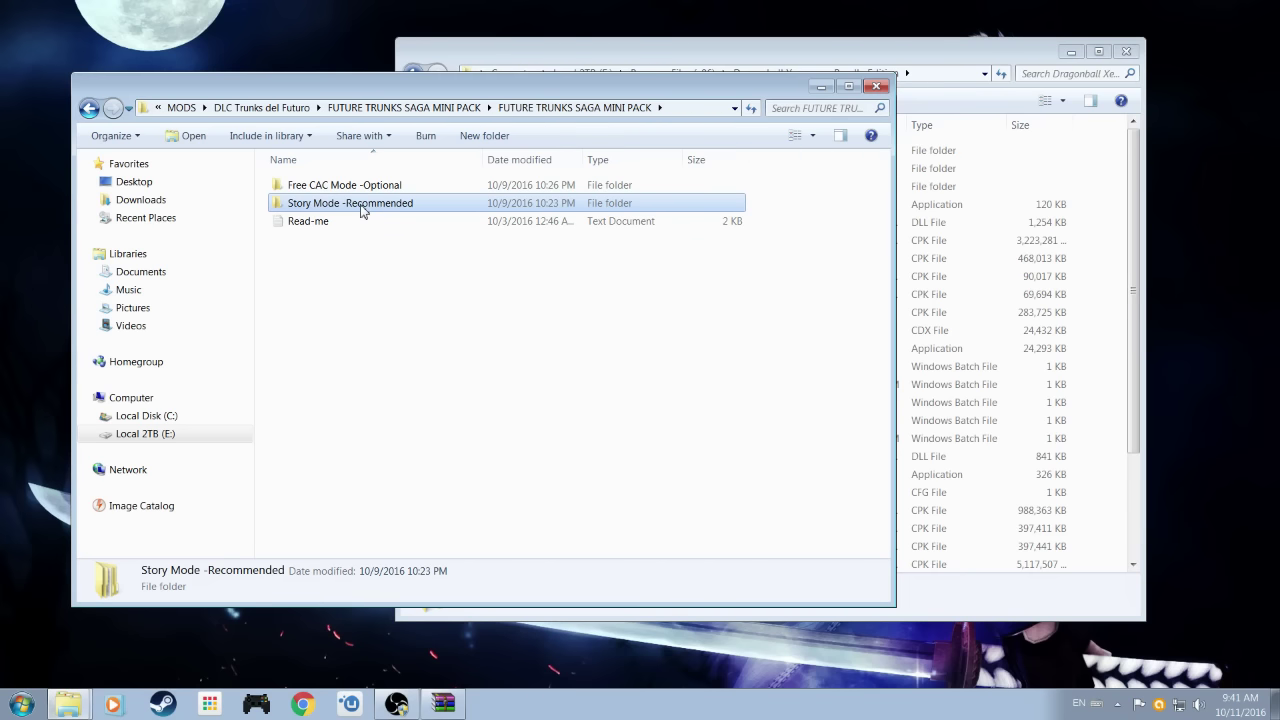
Open the data2 folder inside Story Mode -Recommended and copy the data folder it contains.
double_click(361, 209)
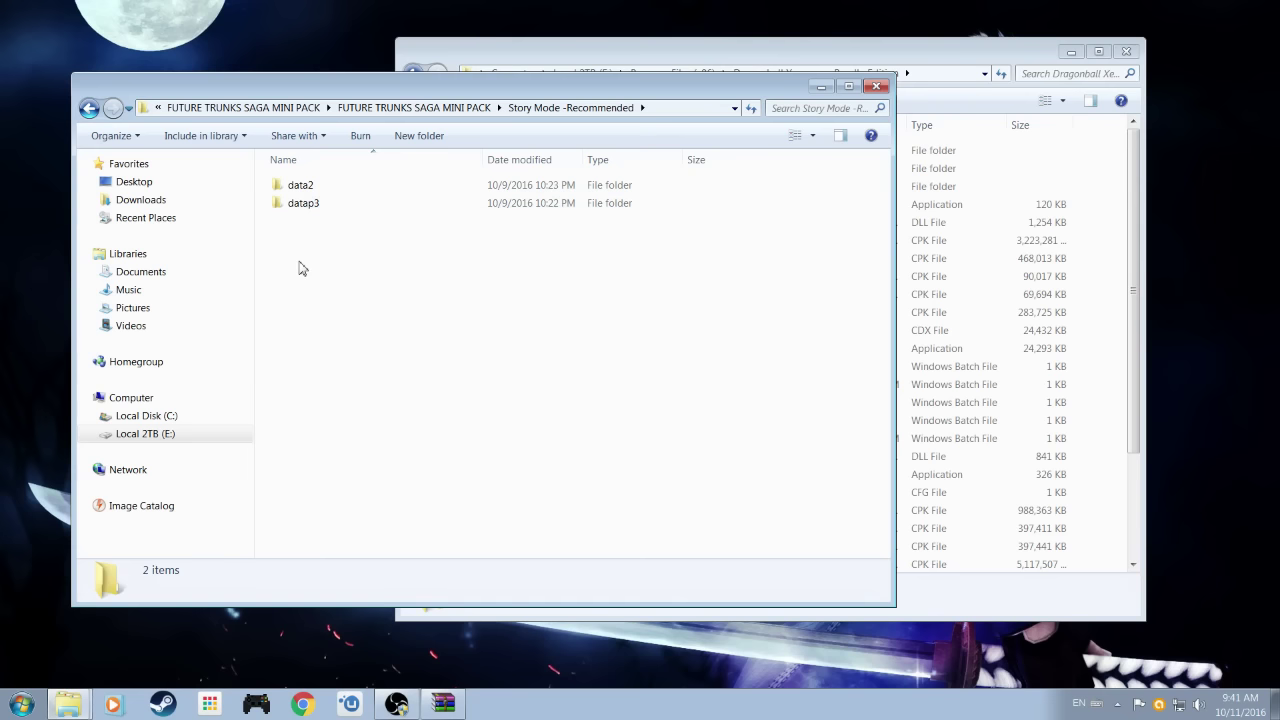
left_click(318, 190)
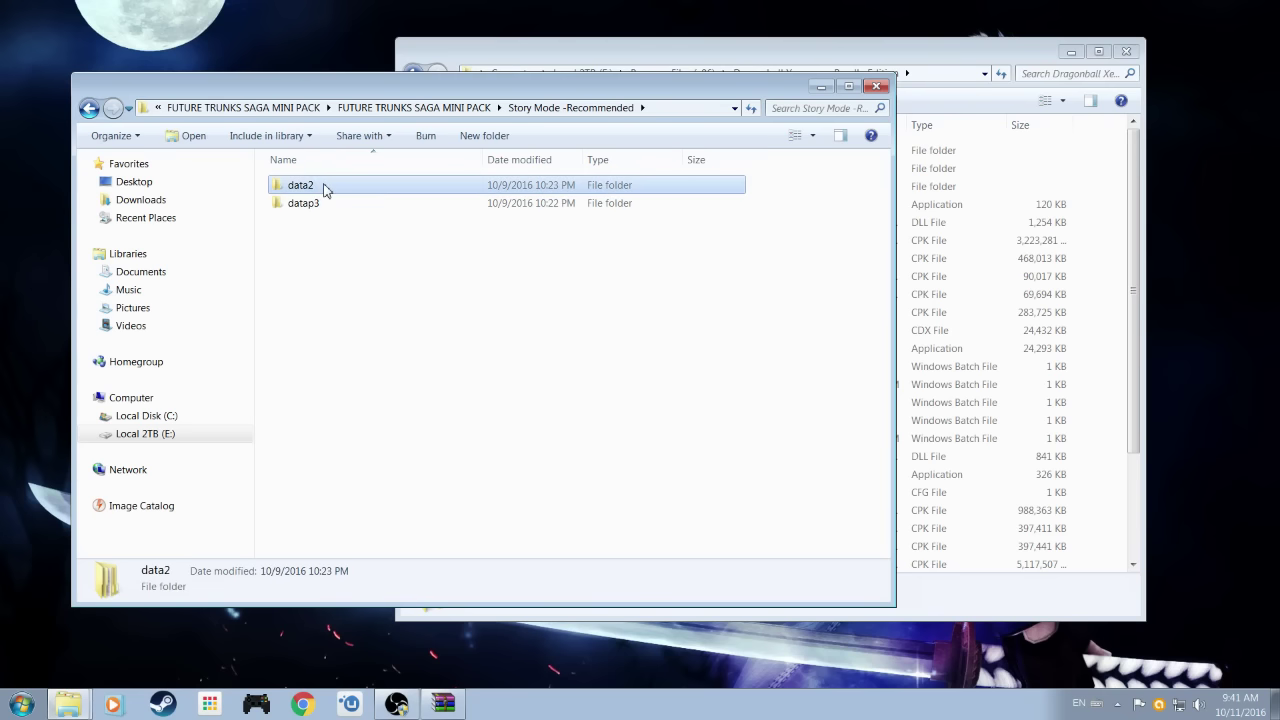
double_click(323, 190)
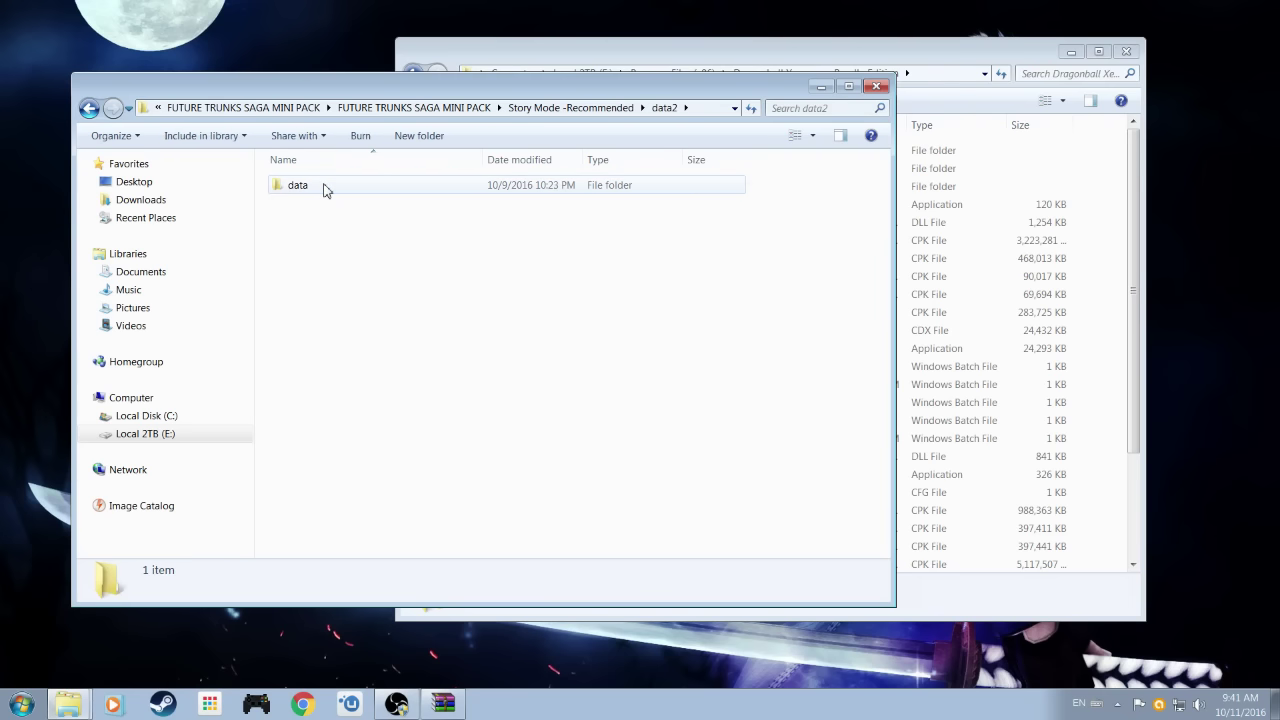
left_click(323, 190)
right_click(325, 189)
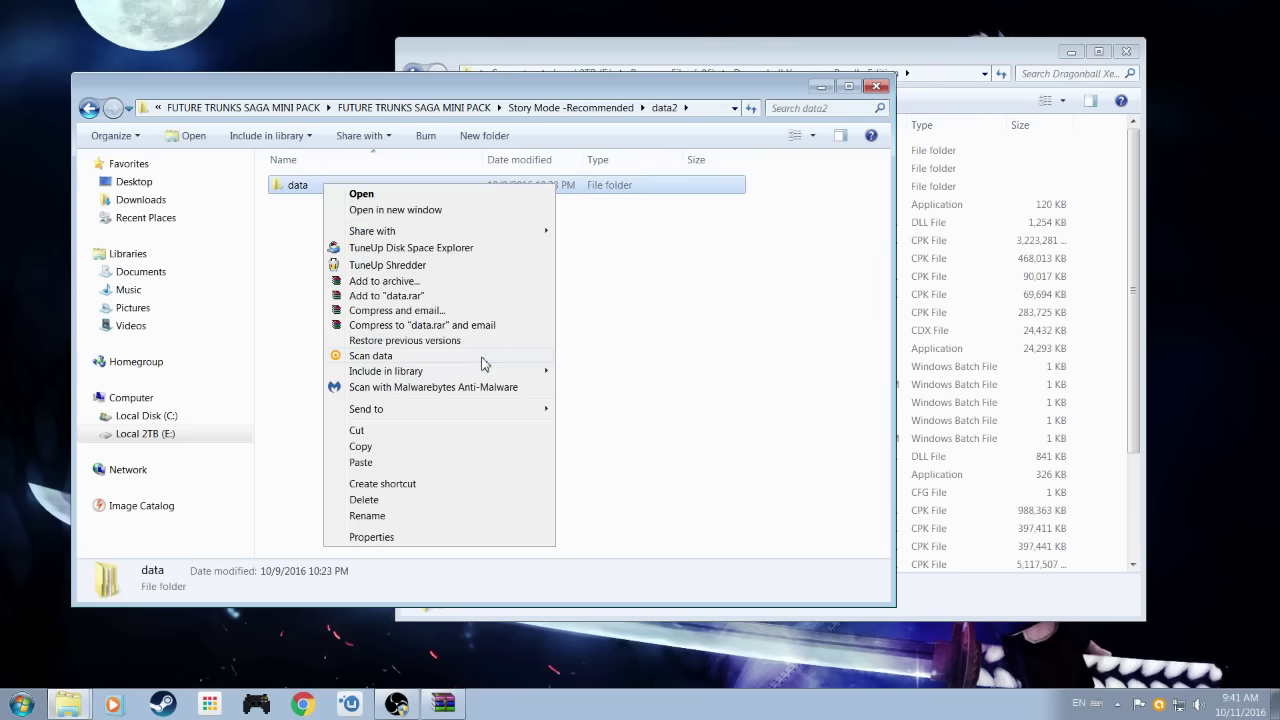
left_click(379, 447)
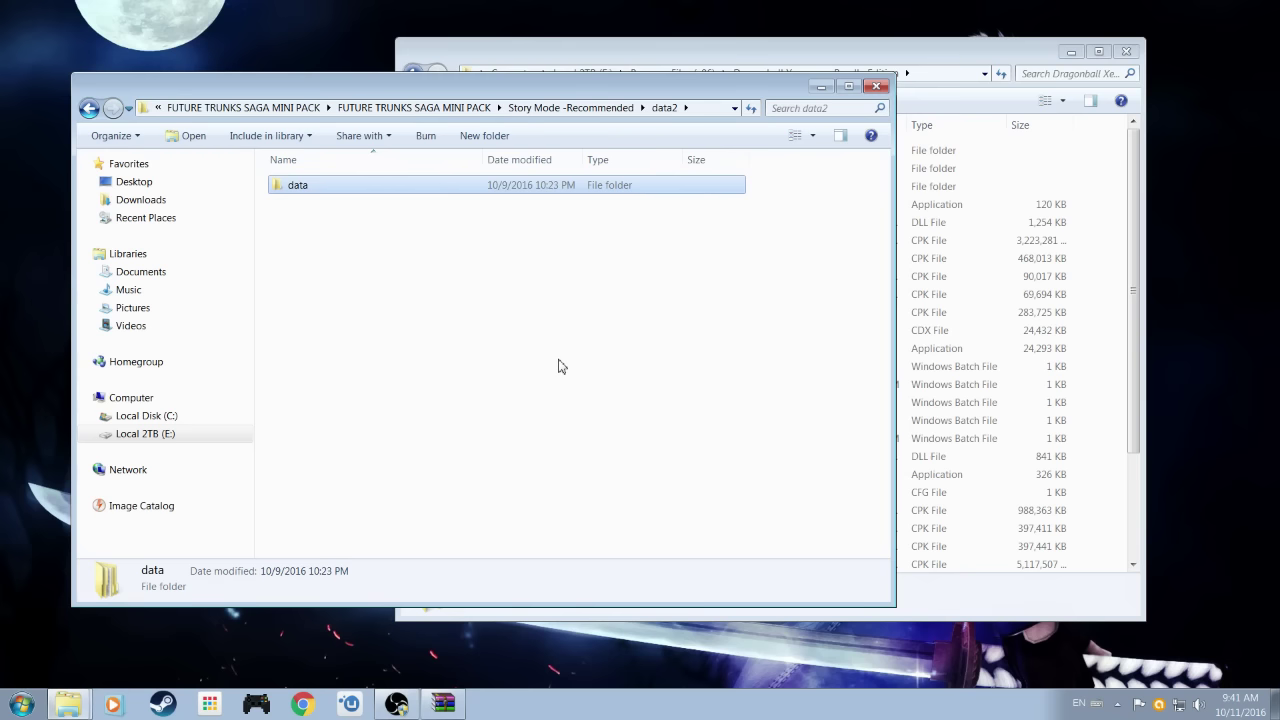
Switch to the Dragonball Xenoverse Bundle Edition folder, move its window aside, and open data2\data.
left_click(991, 48)
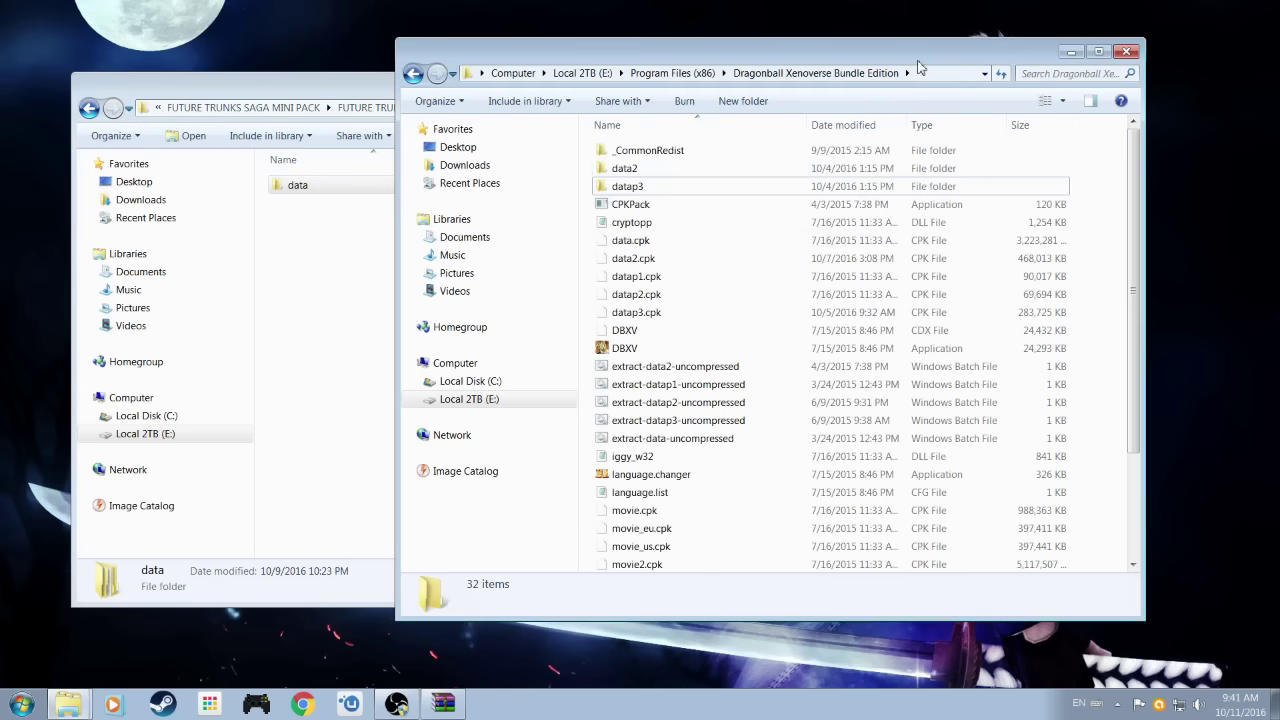
left_click_drag(697, 52, 654, 52)
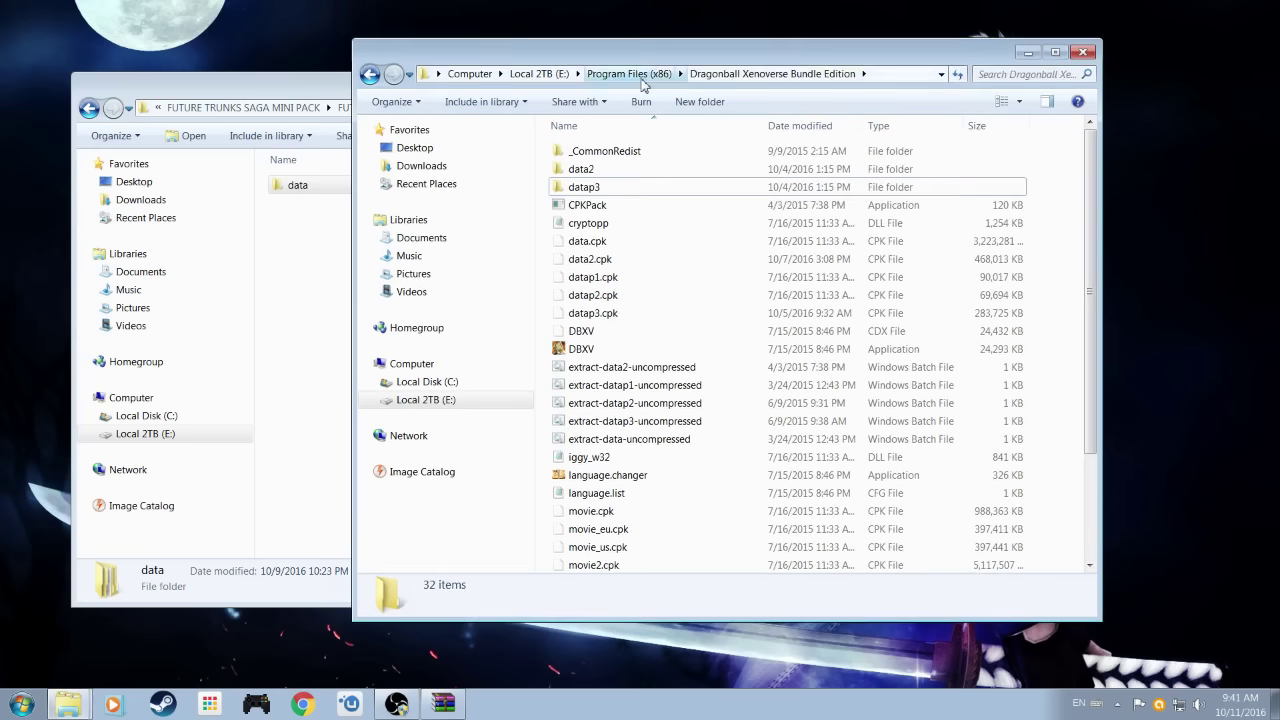
left_click(587, 172)
left_click_drag(748, 52, 708, 57)
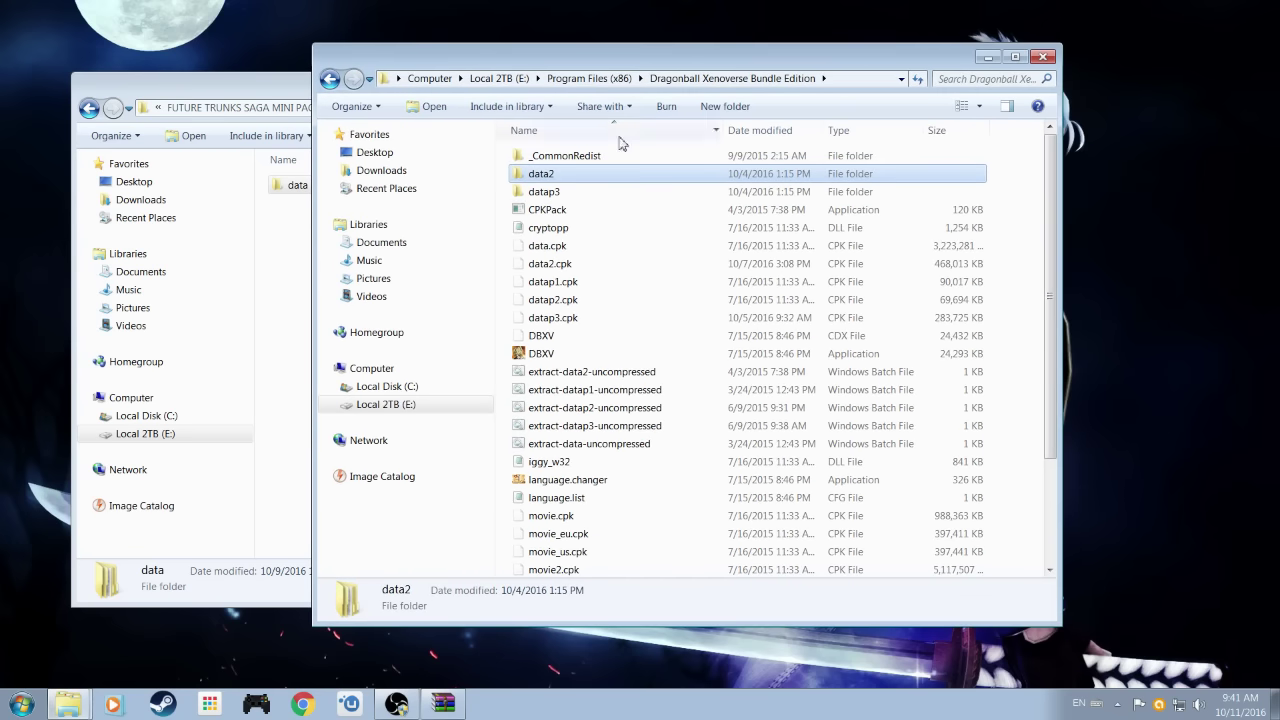
double_click(560, 177)
double_click(558, 158)
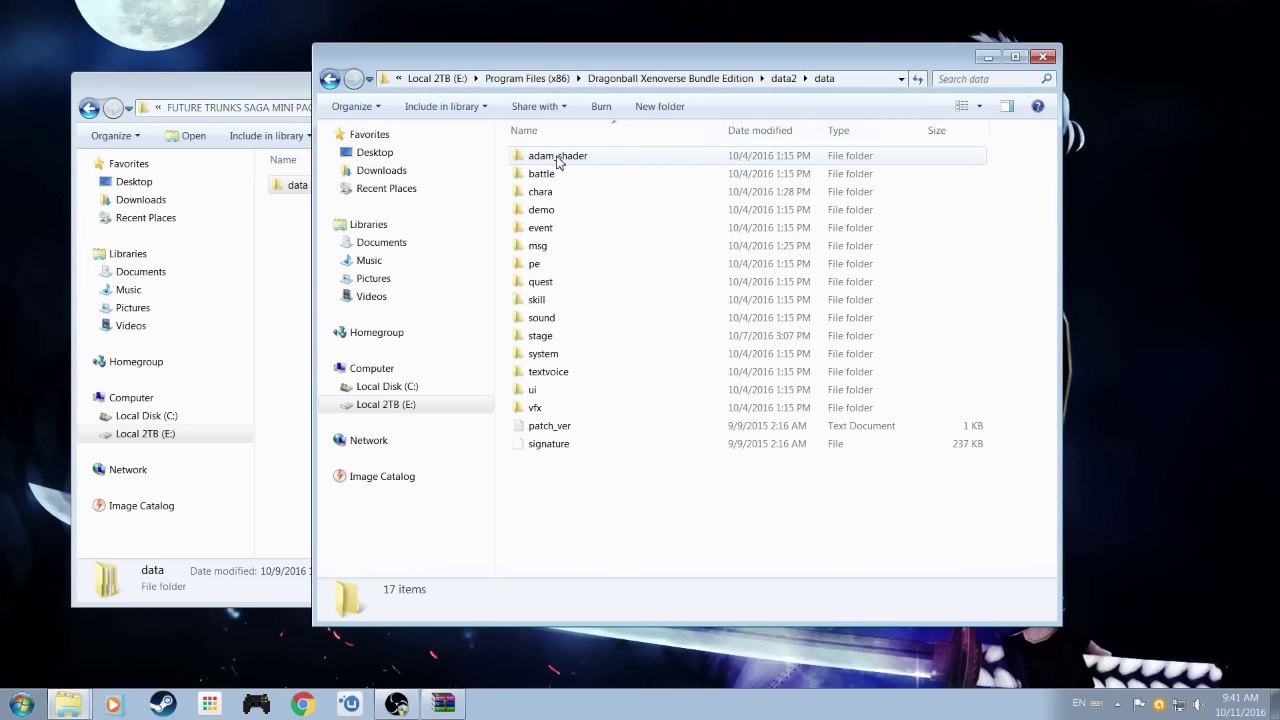
Open the TRX folder inside chara to examine its character files, and return to the chara folder.
double_click(560, 191)
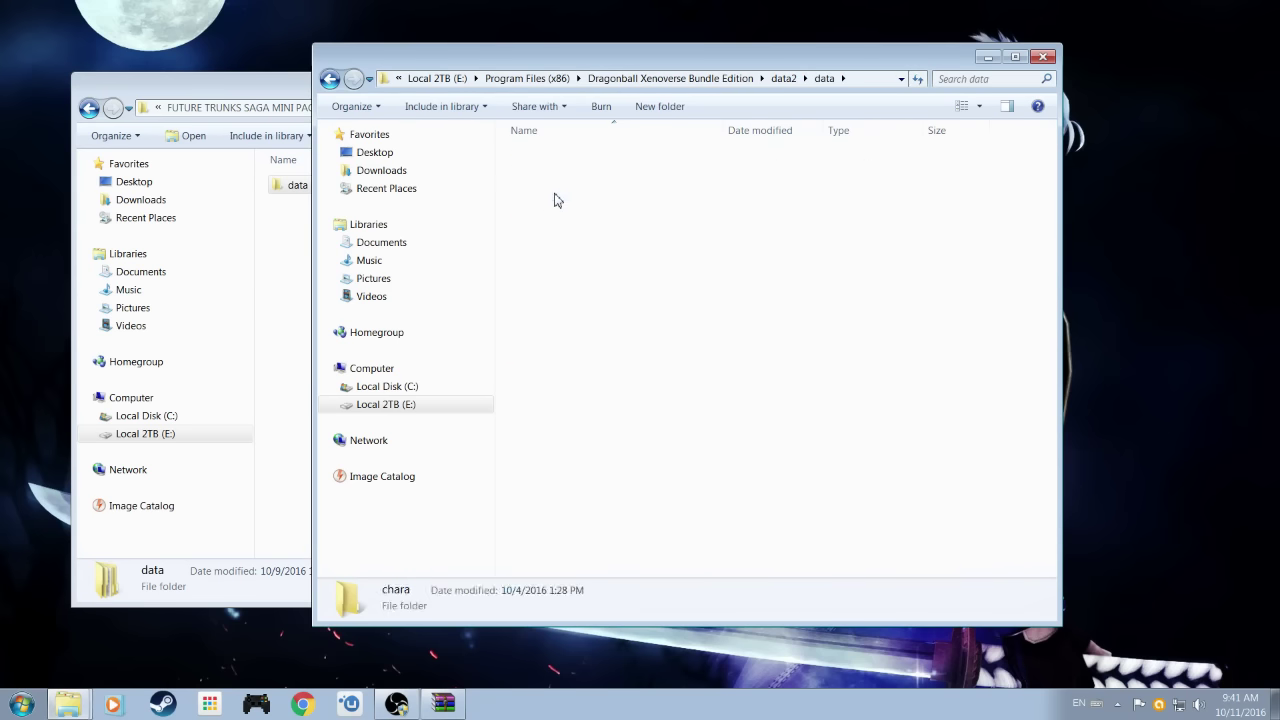
mouse_move(1045, 202)
left_mouse_down()
mouse_move(1050, 213)
mouse_move(1050, 201)
left_mouse_up()
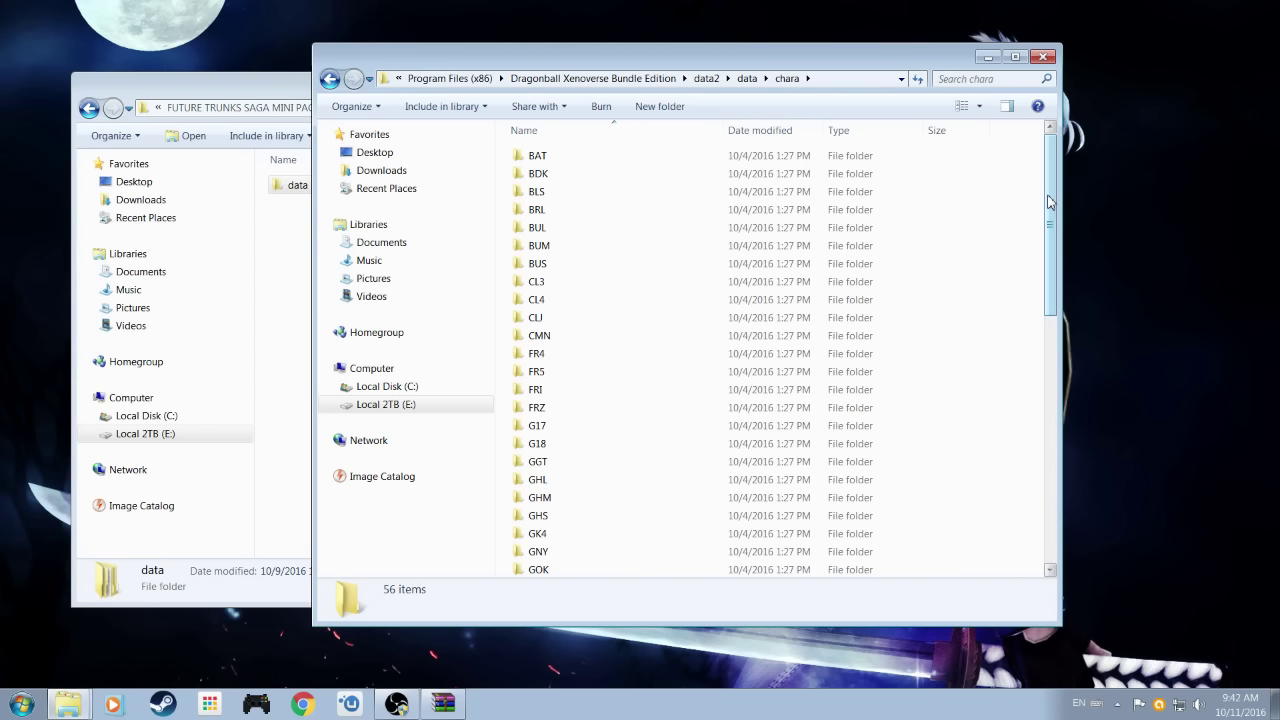
scroll(812, 390, "down", 3)
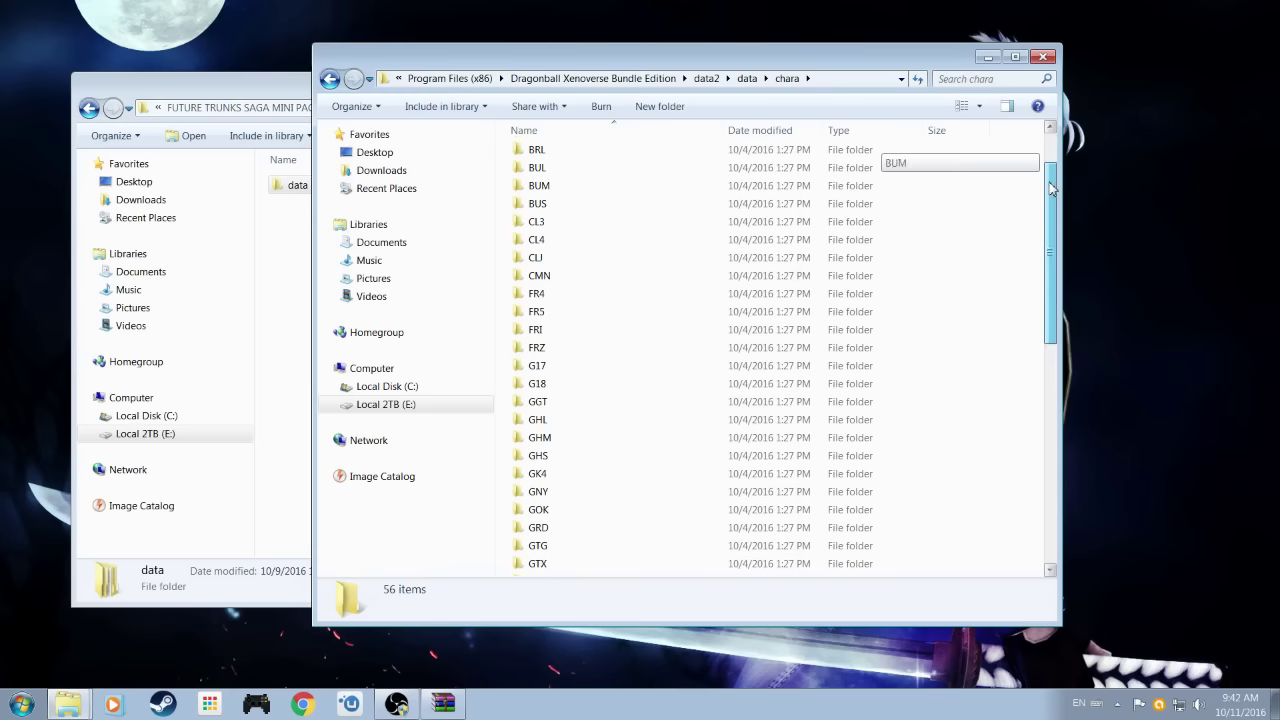
left_click(611, 453)
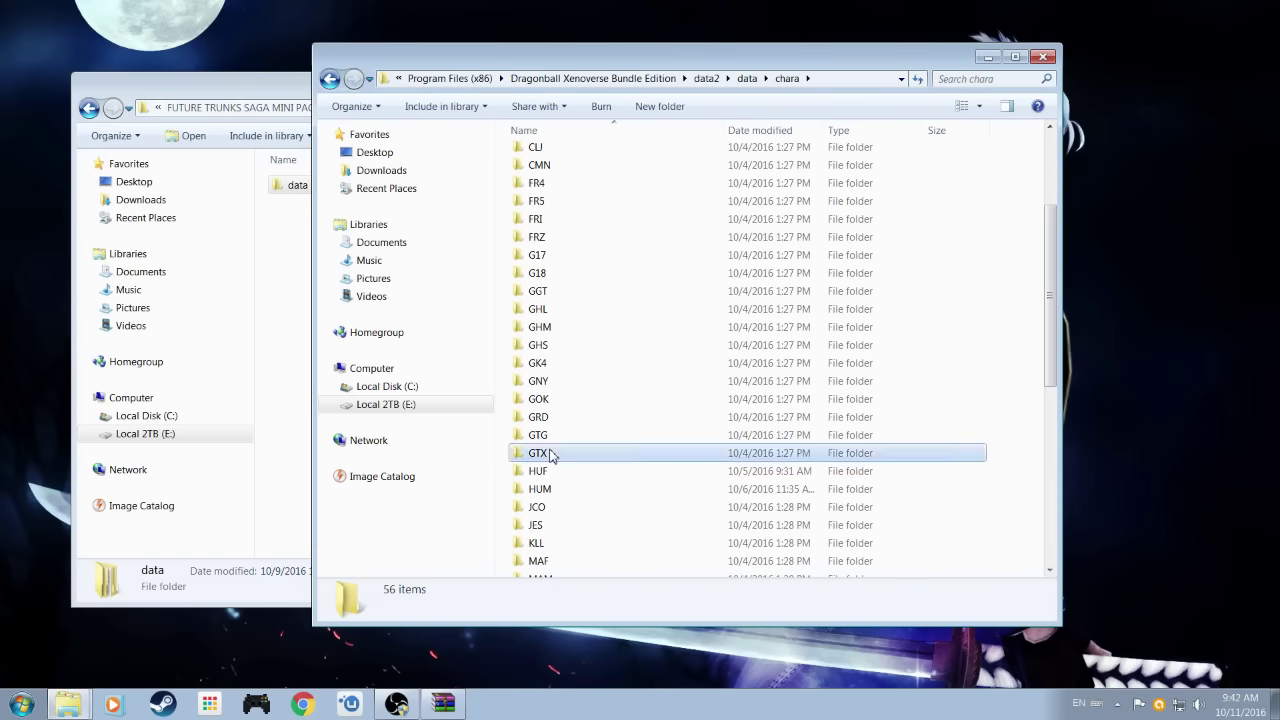
scroll(580, 470, "down", 4)
scroll(550, 484, "down", 3)
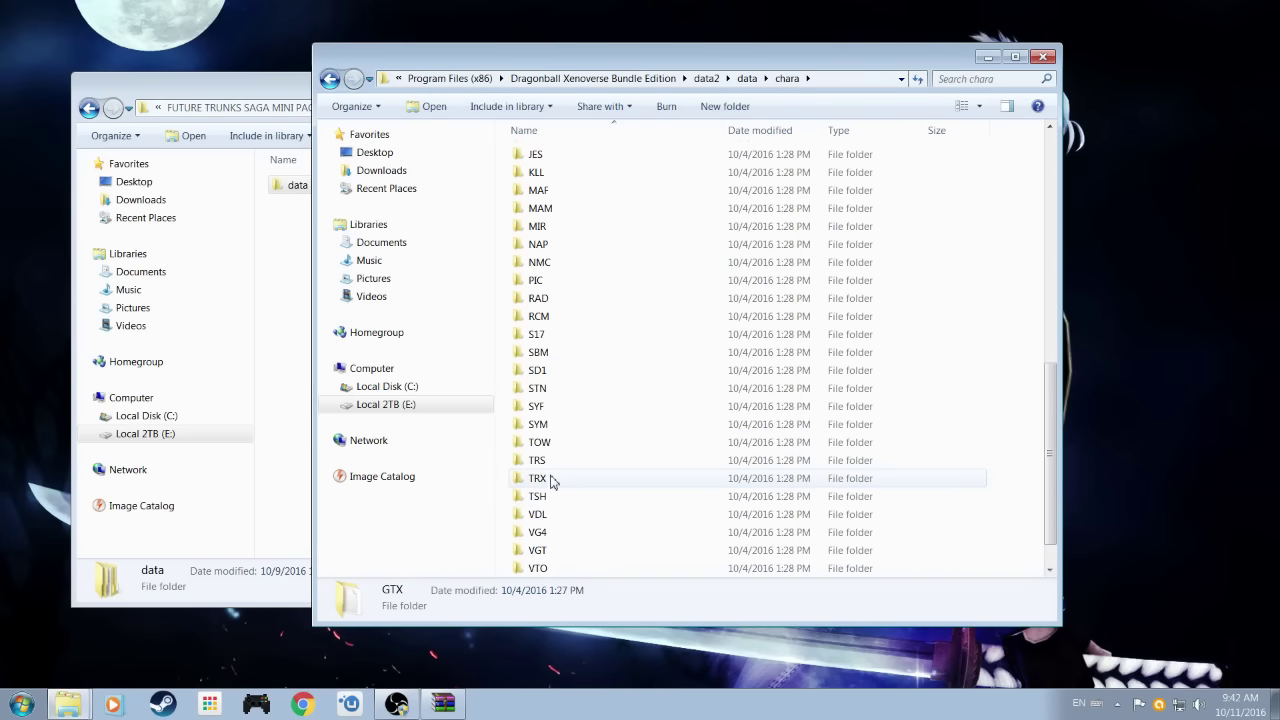
left_click(549, 482)
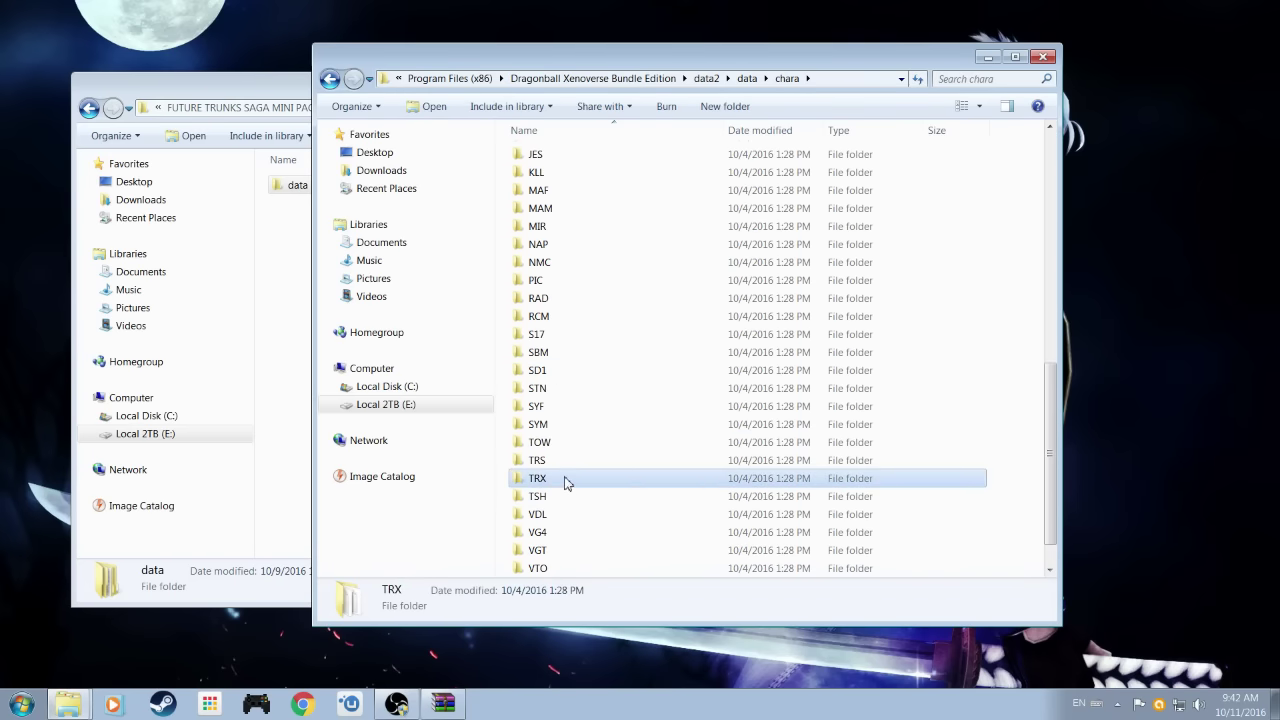
double_click(563, 483)
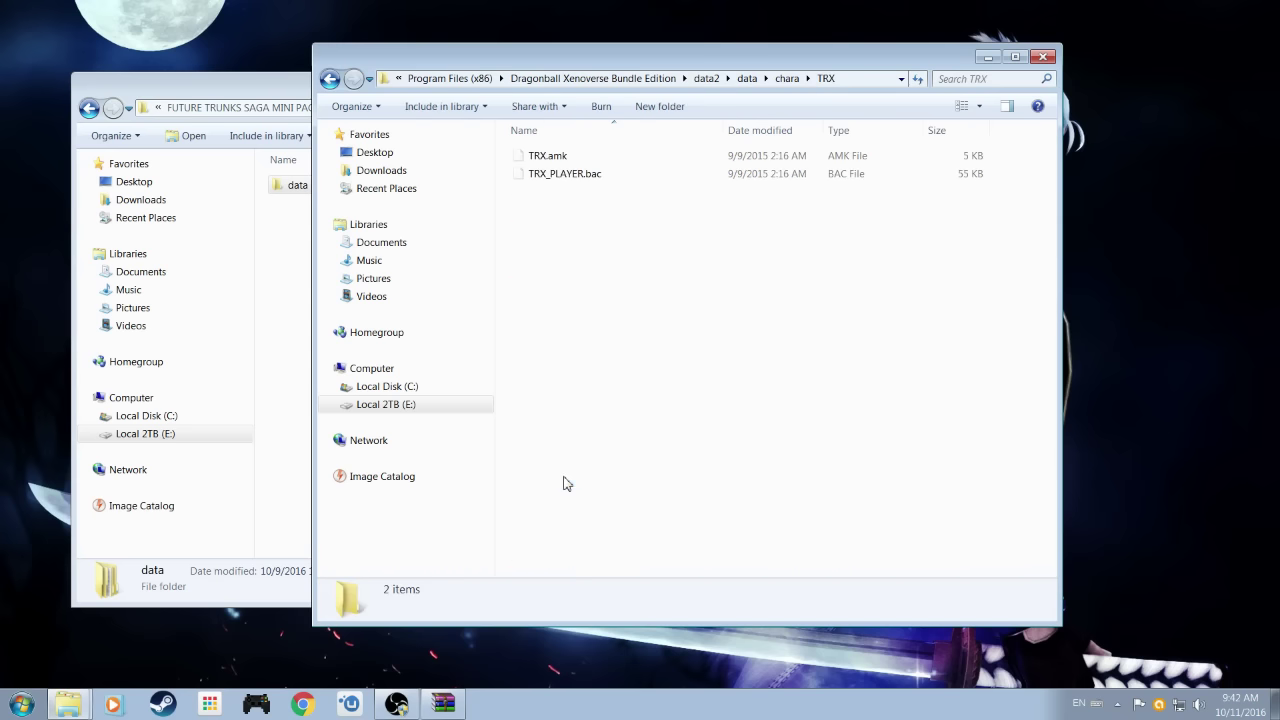
left_click_drag(503, 147, 620, 243)
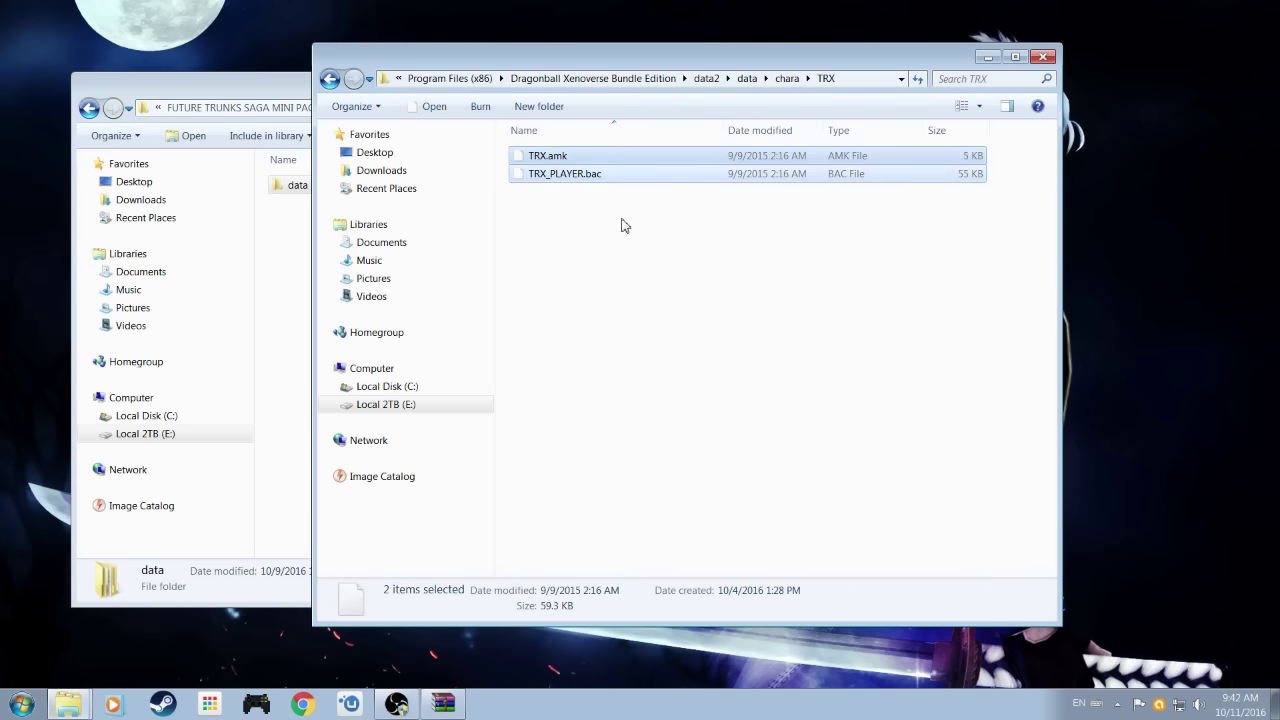
right_click(611, 179)
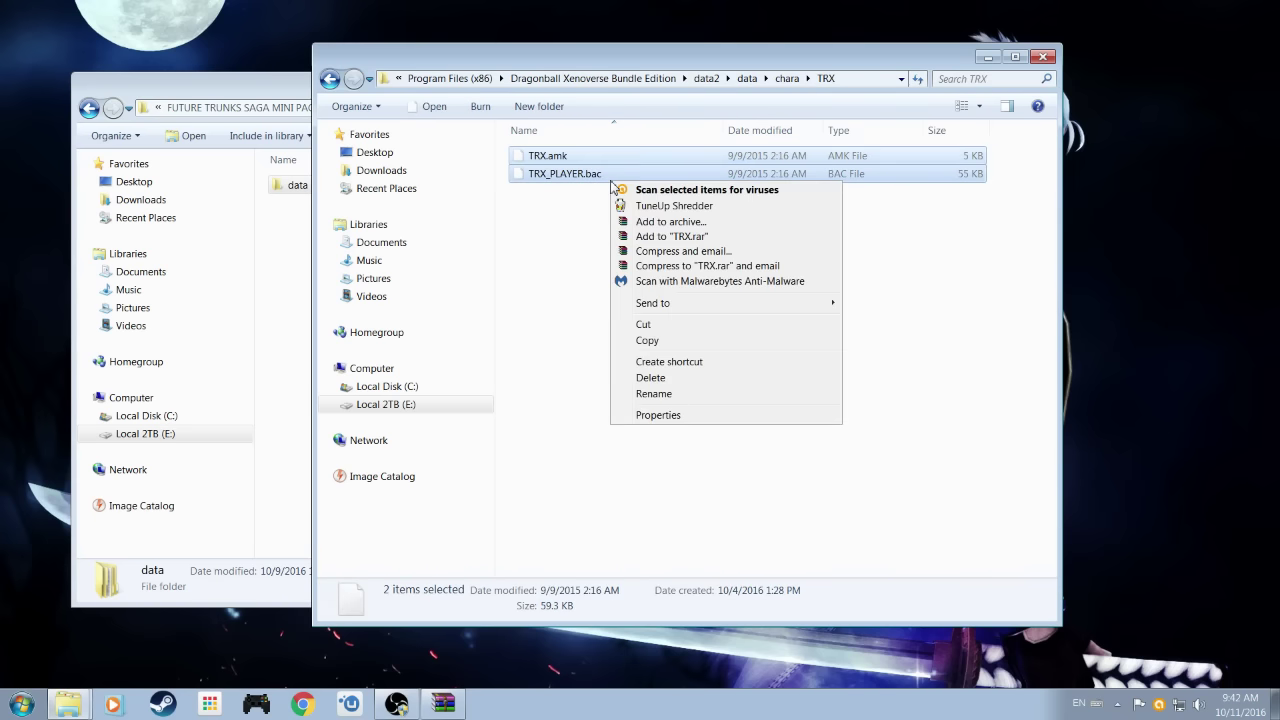
left_click(590, 356)
left_click(789, 86)
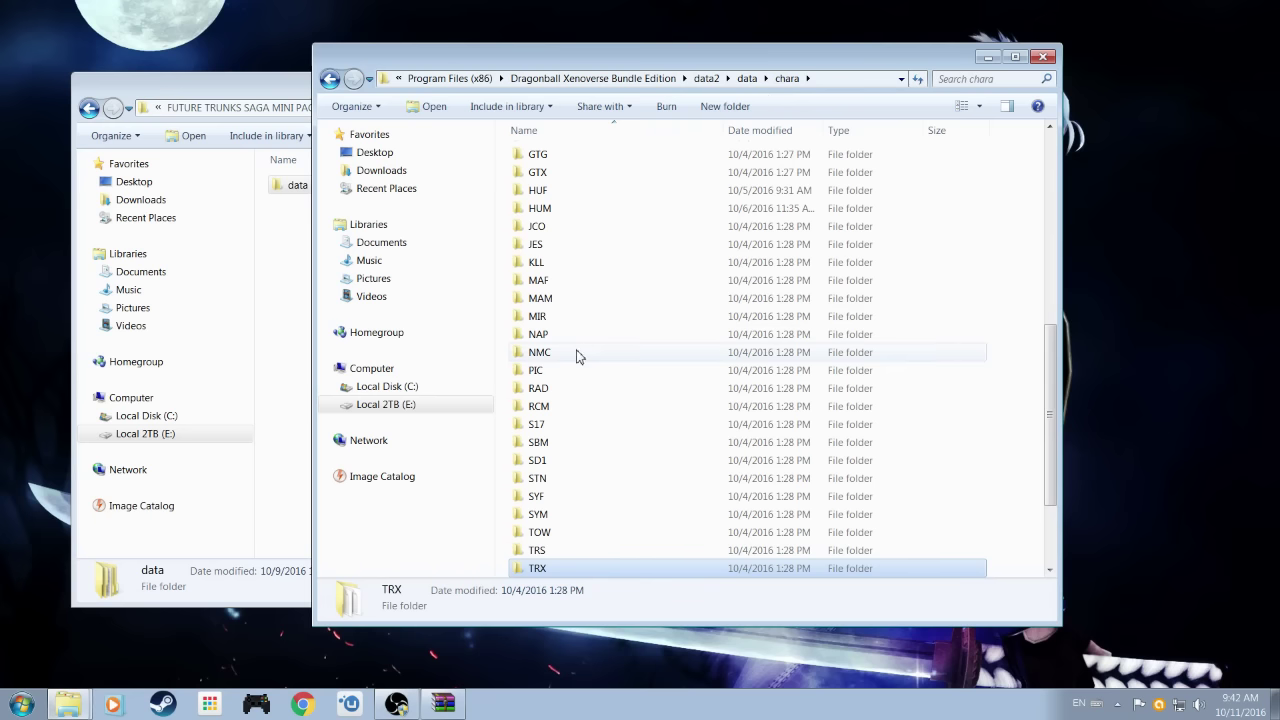
Open the GOK folder inside chara and examine its character files.
scroll(570, 360, "up", 2)
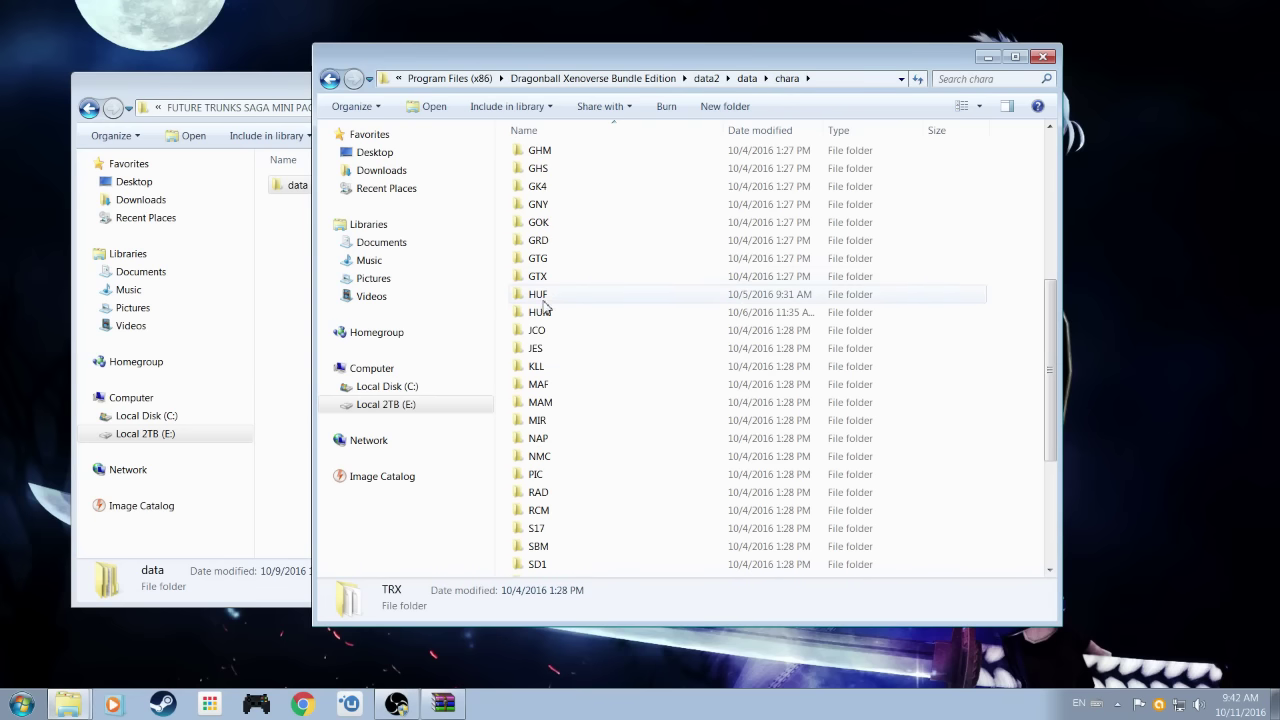
left_click(559, 224)
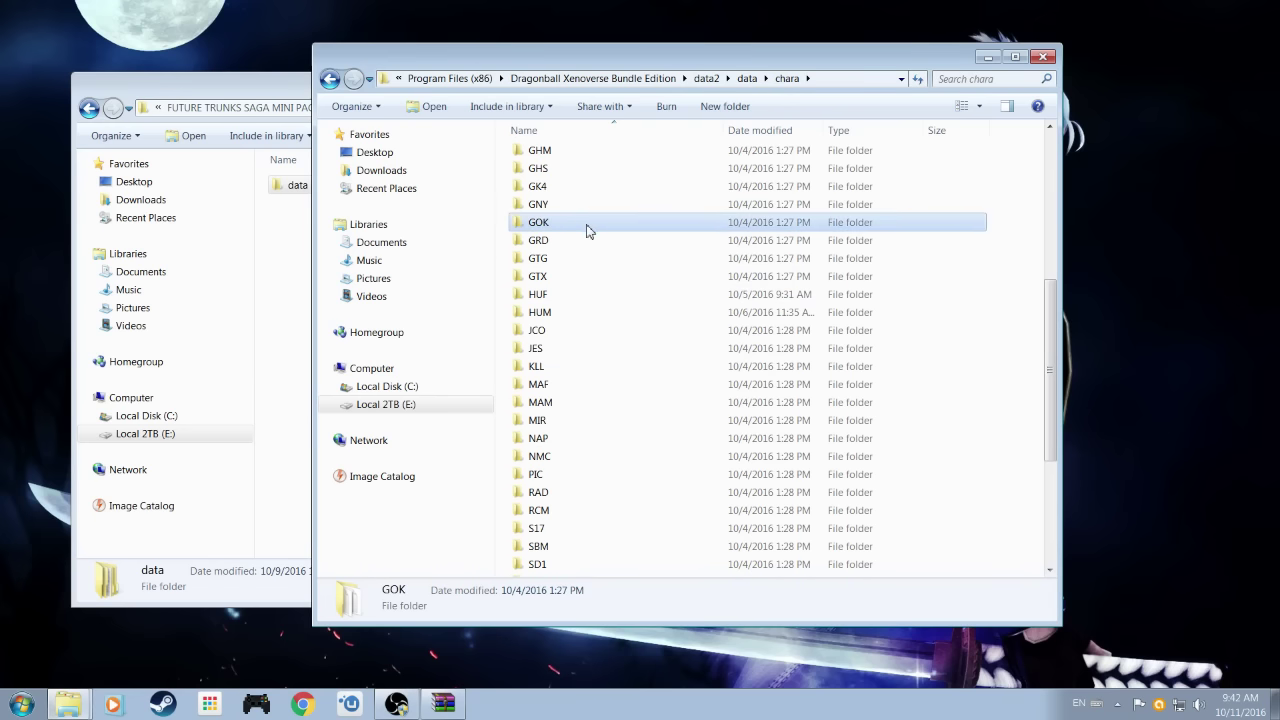
double_click(559, 224)
left_click_drag(530, 224, 596, 170)
left_click_drag(542, 264, 769, 543)
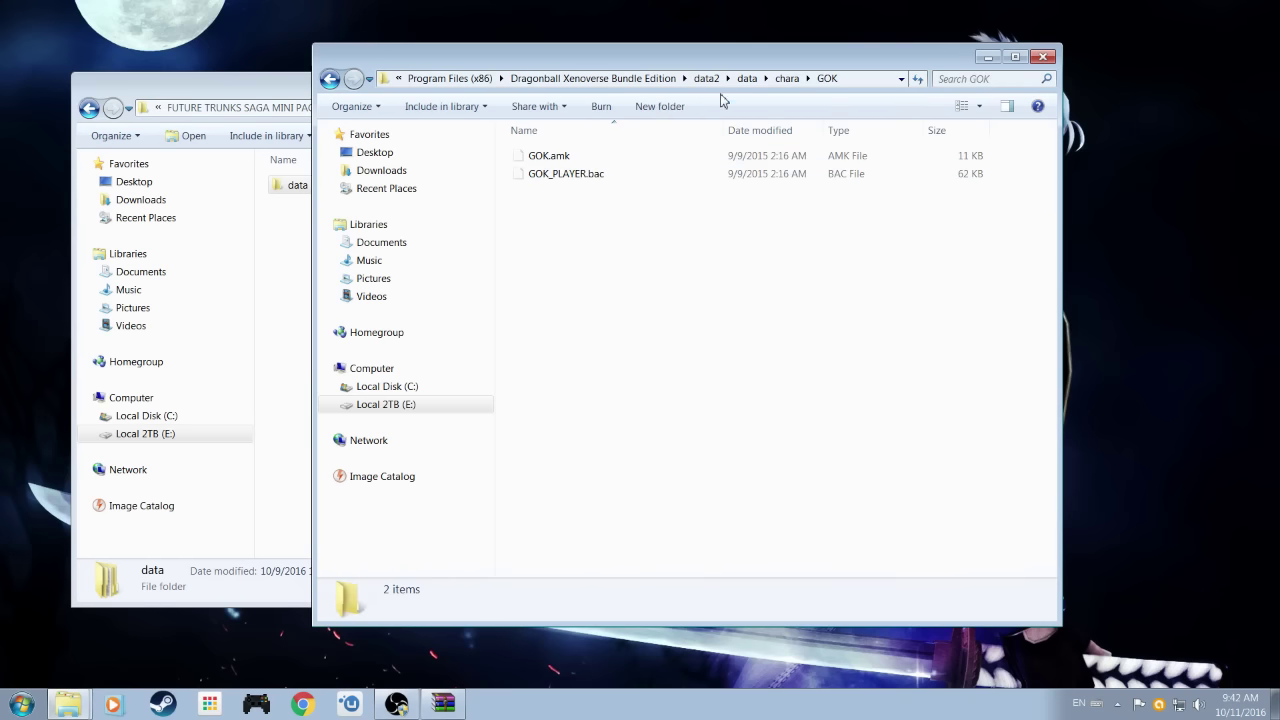
Go back up to the game's data2 folder and retrace the path through data to chara.
left_click(747, 78)
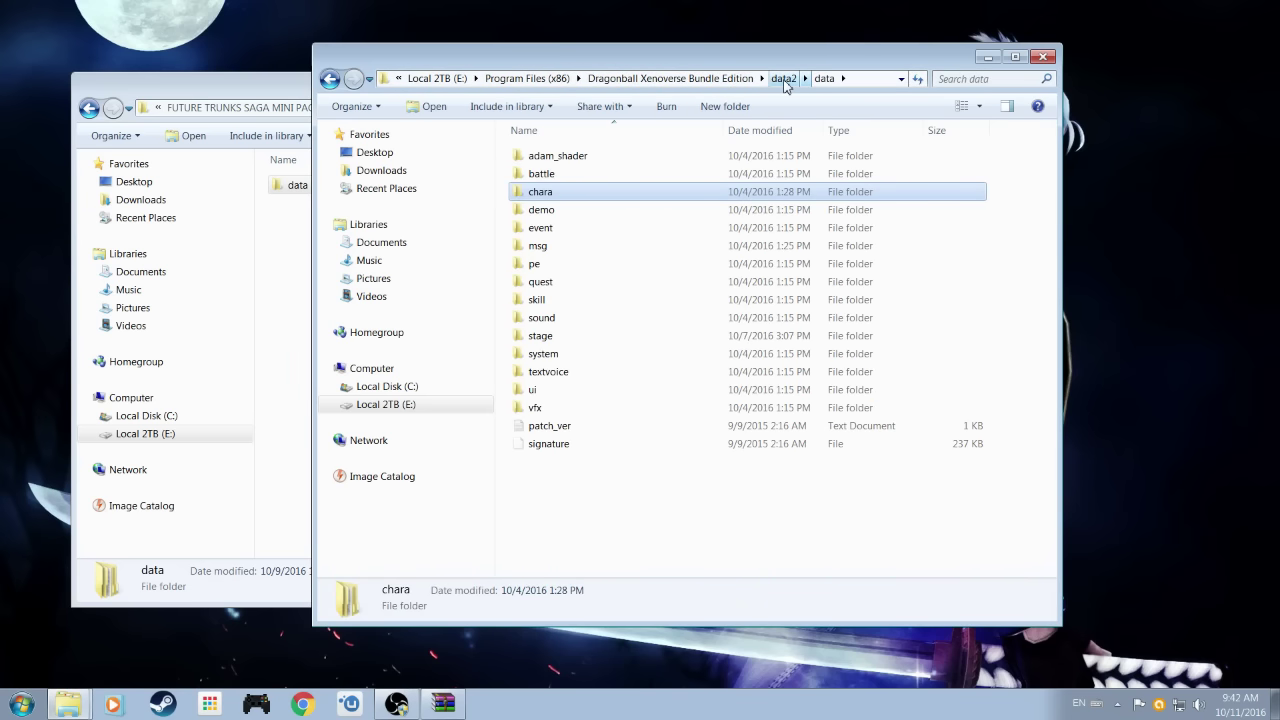
left_click(818, 86)
left_click(784, 78)
double_click(540, 158)
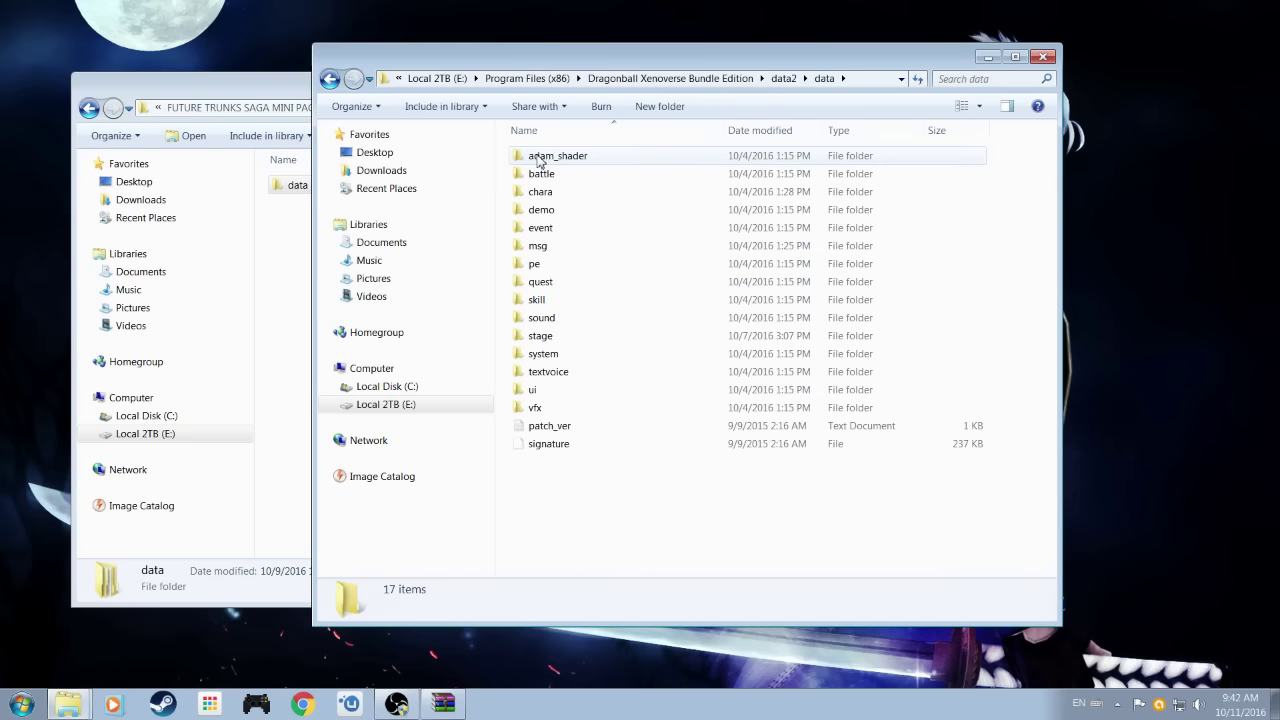
double_click(541, 191)
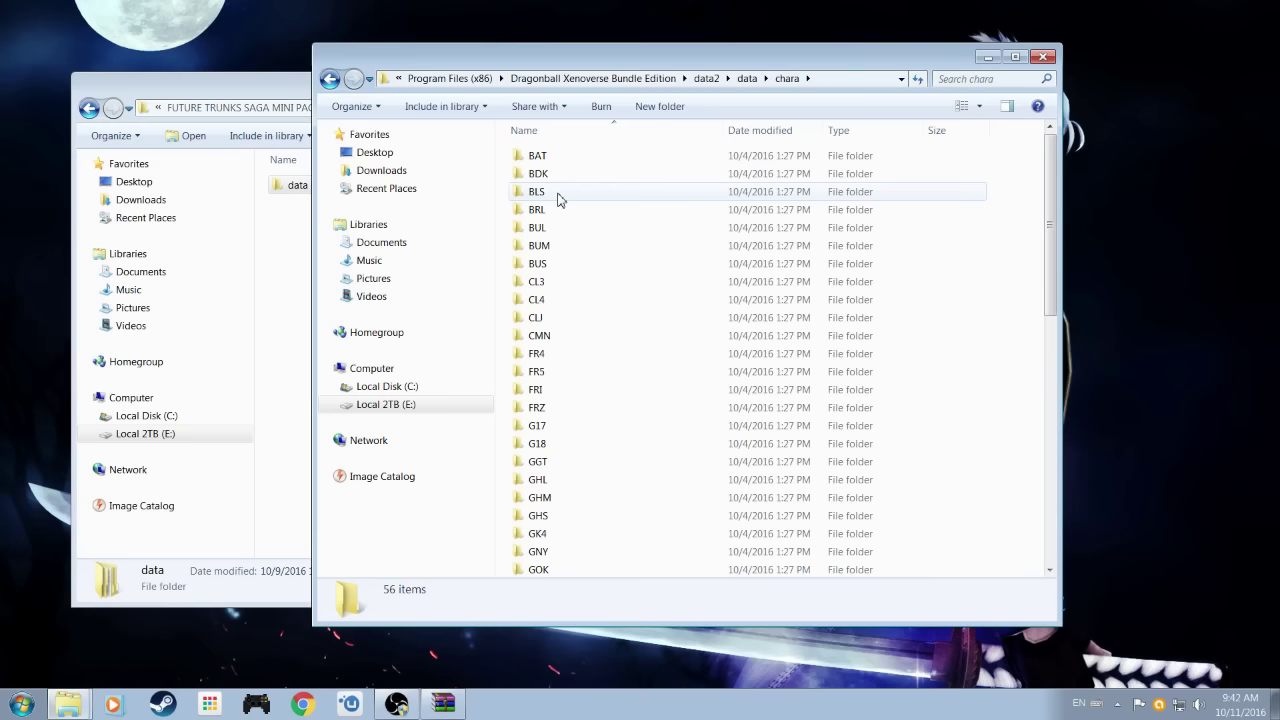
Look through the rest of the chara folder, then return to the Dragonball Xenoverse Bundle Edition folder and open data2.
left_click_drag(1050, 268, 1050, 474)
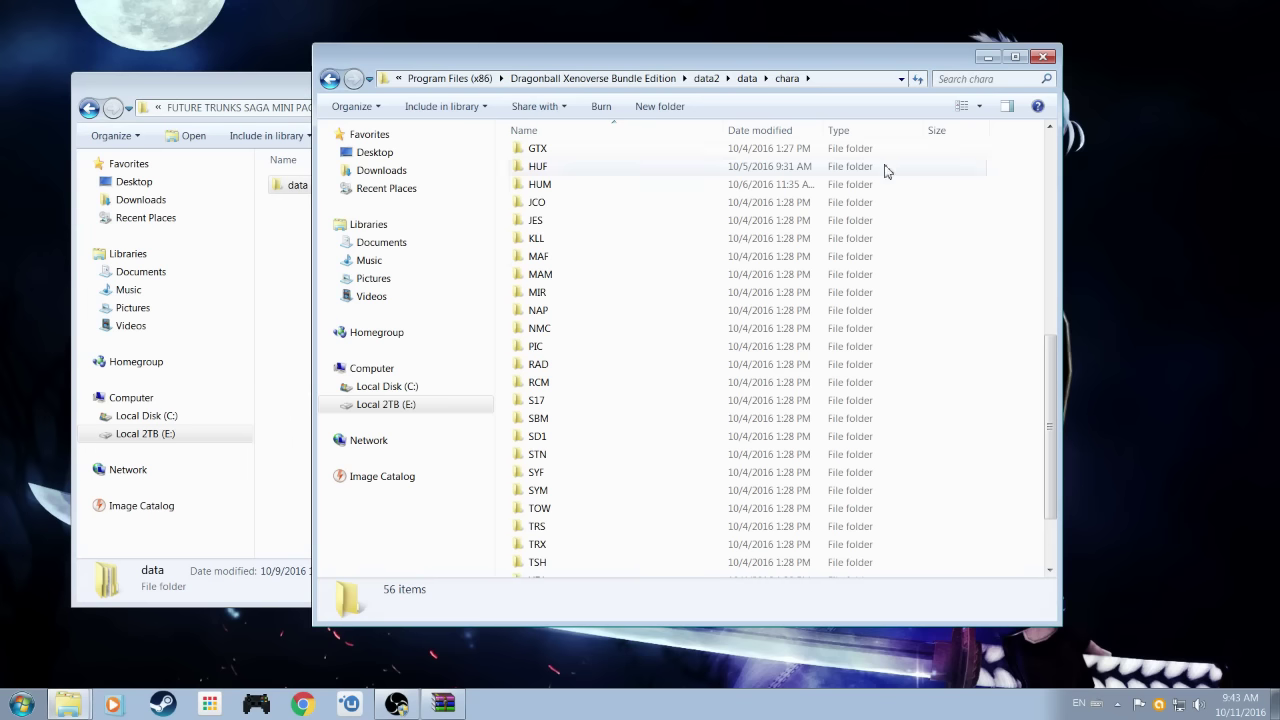
left_click_drag(746, 66, 810, 67)
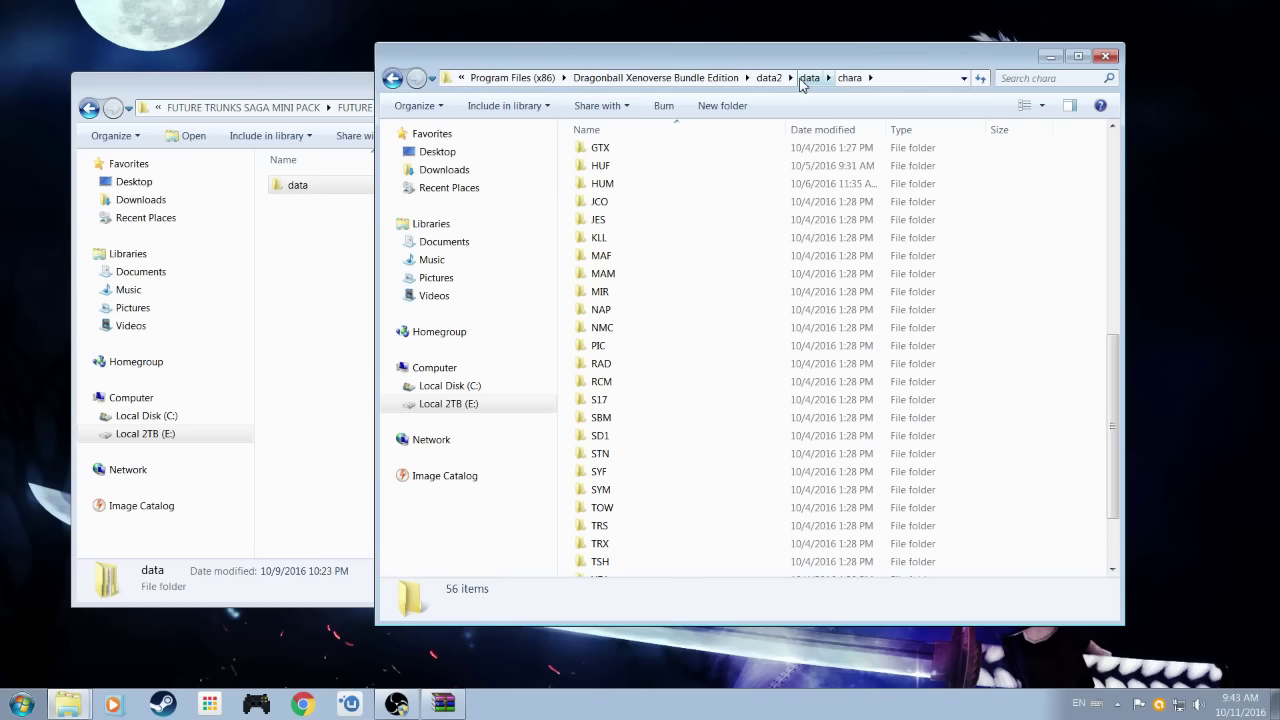
left_click(693, 80)
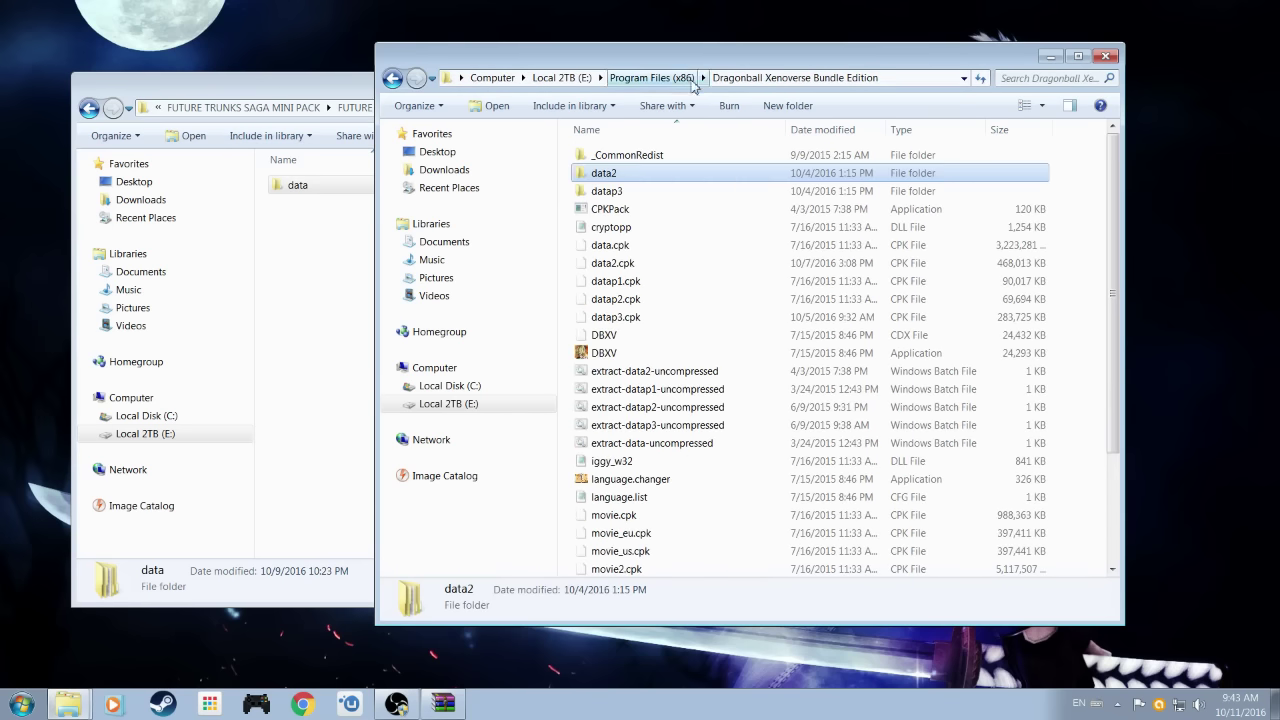
double_click(605, 173)
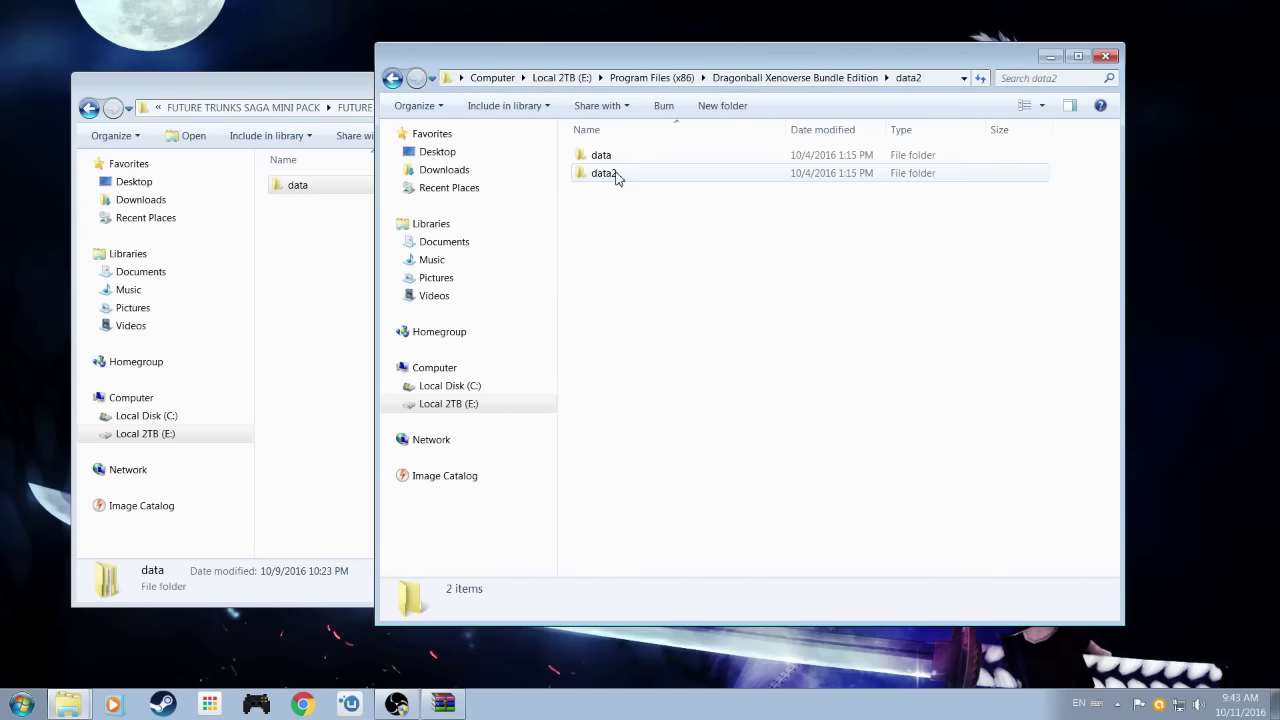
Copy the data folder from the mod's Story Mode data2 and paste it into the game's data2, dismissing the folder merge.
left_click(300, 185)
right_click(312, 189)
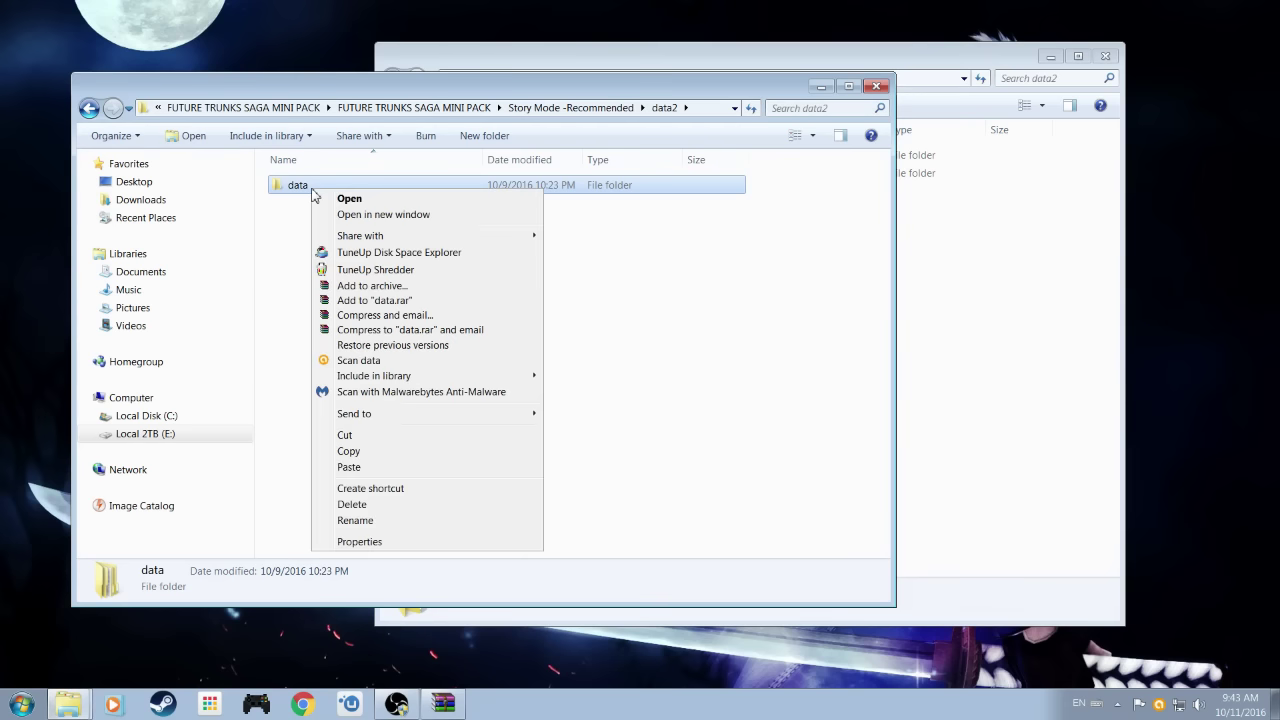
left_click(380, 450)
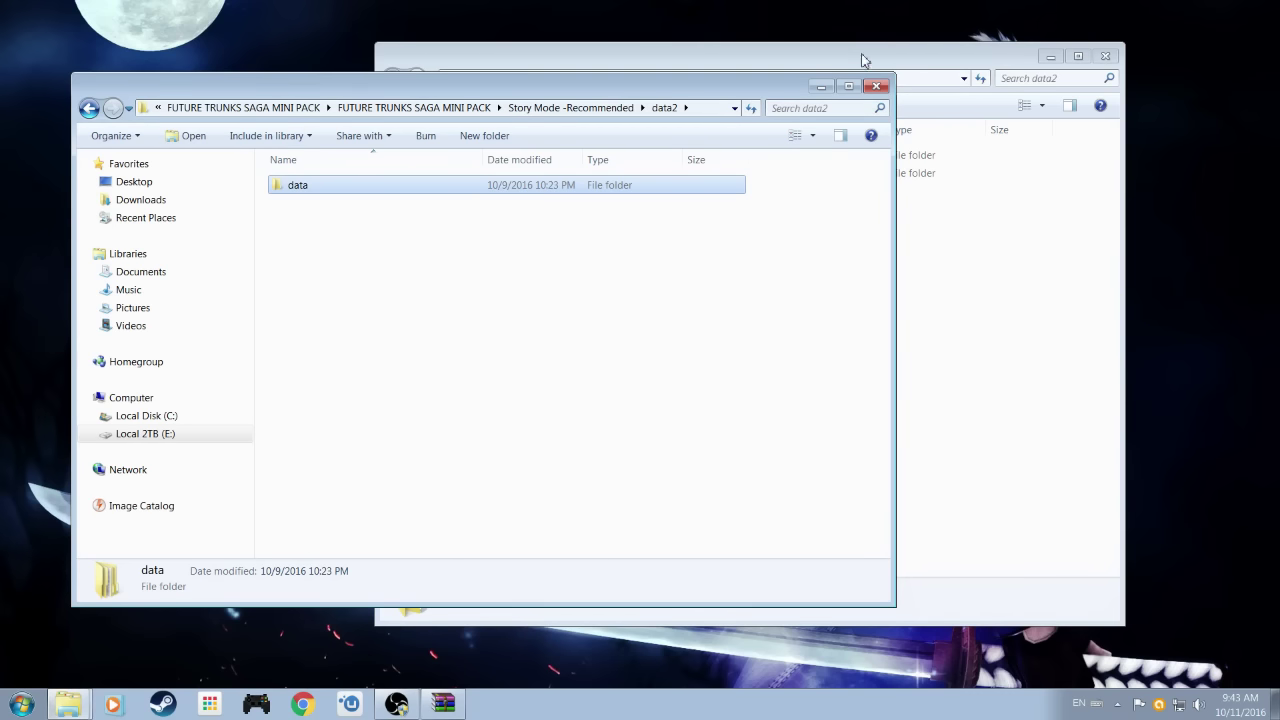
left_click(906, 57)
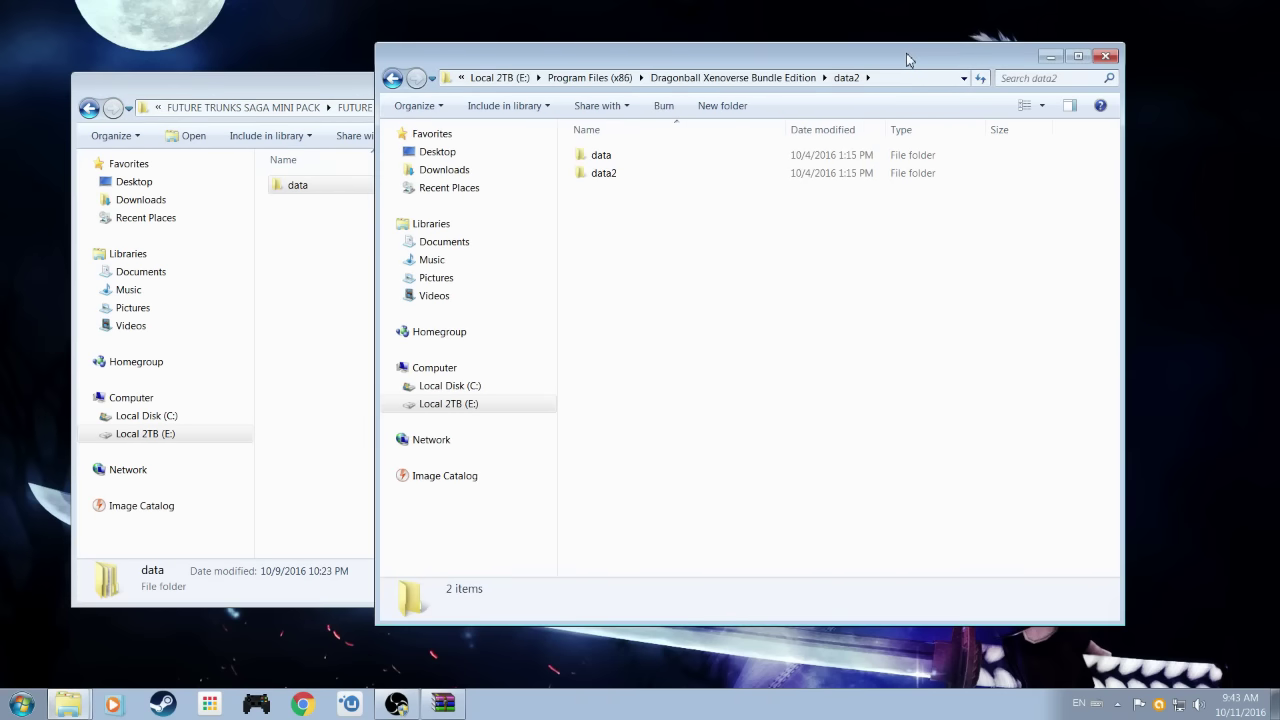
left_click(786, 78)
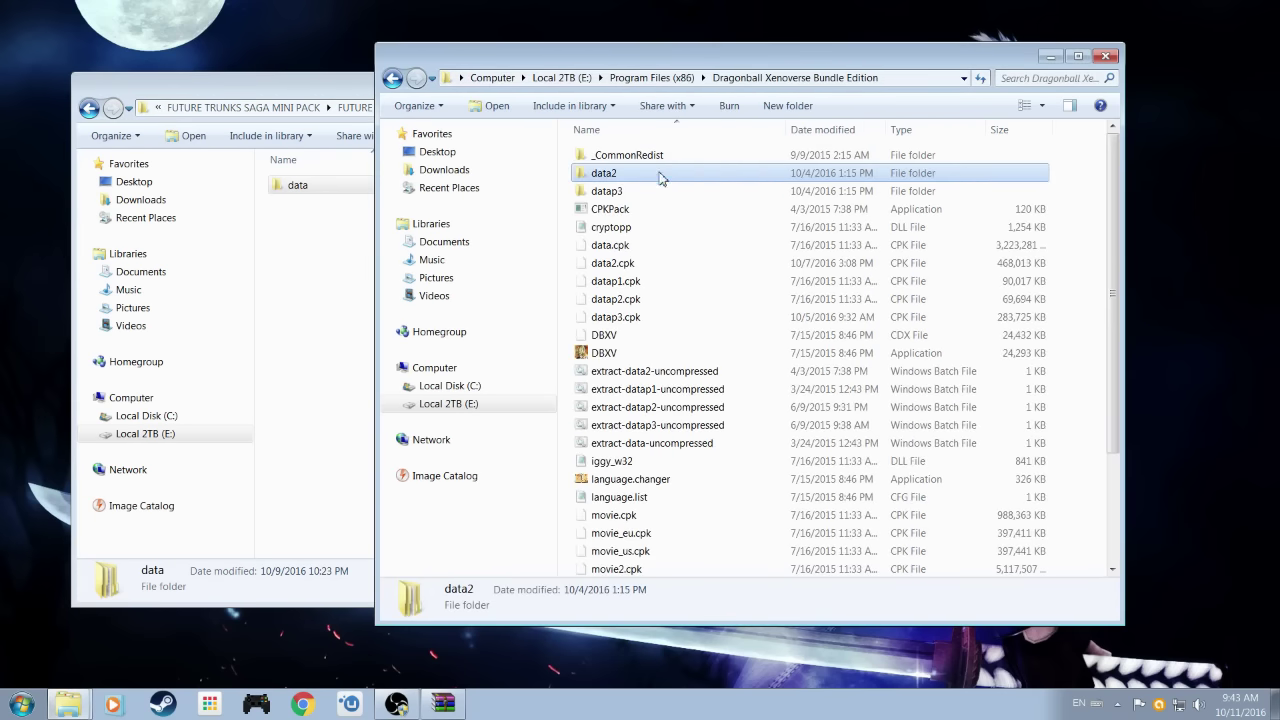
double_click(605, 173)
right_click(612, 374)
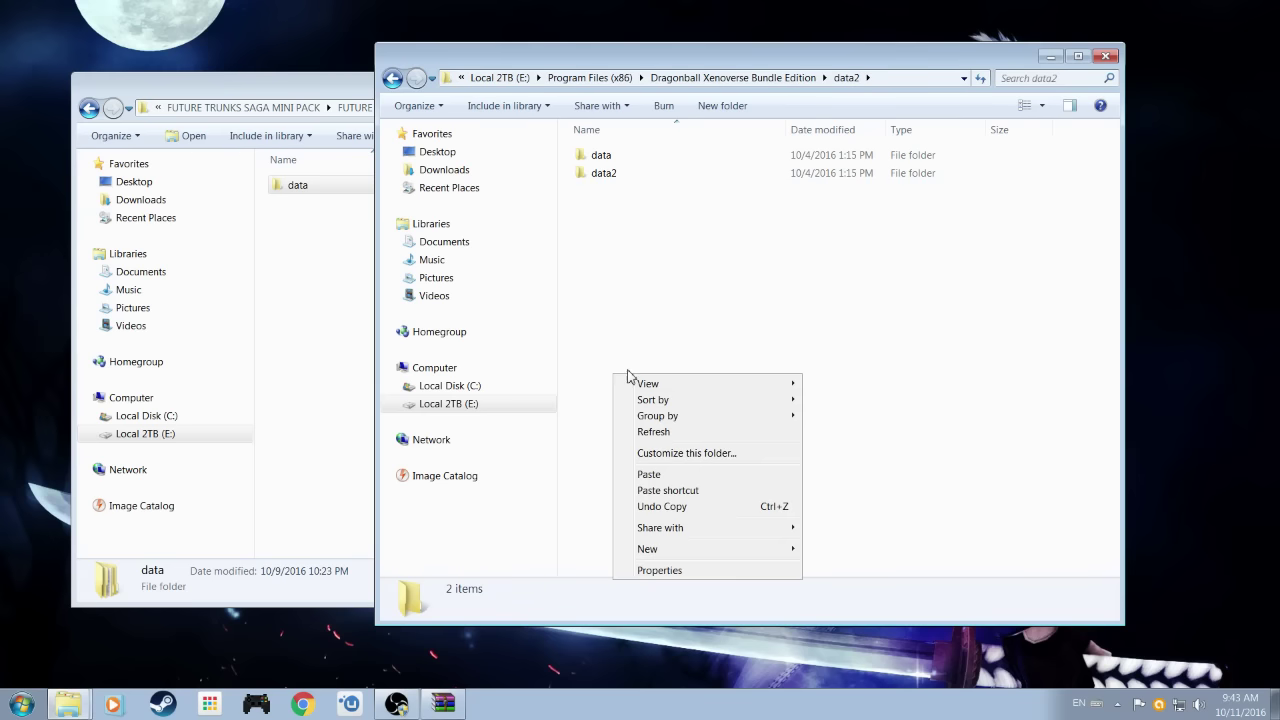
left_click(668, 475)
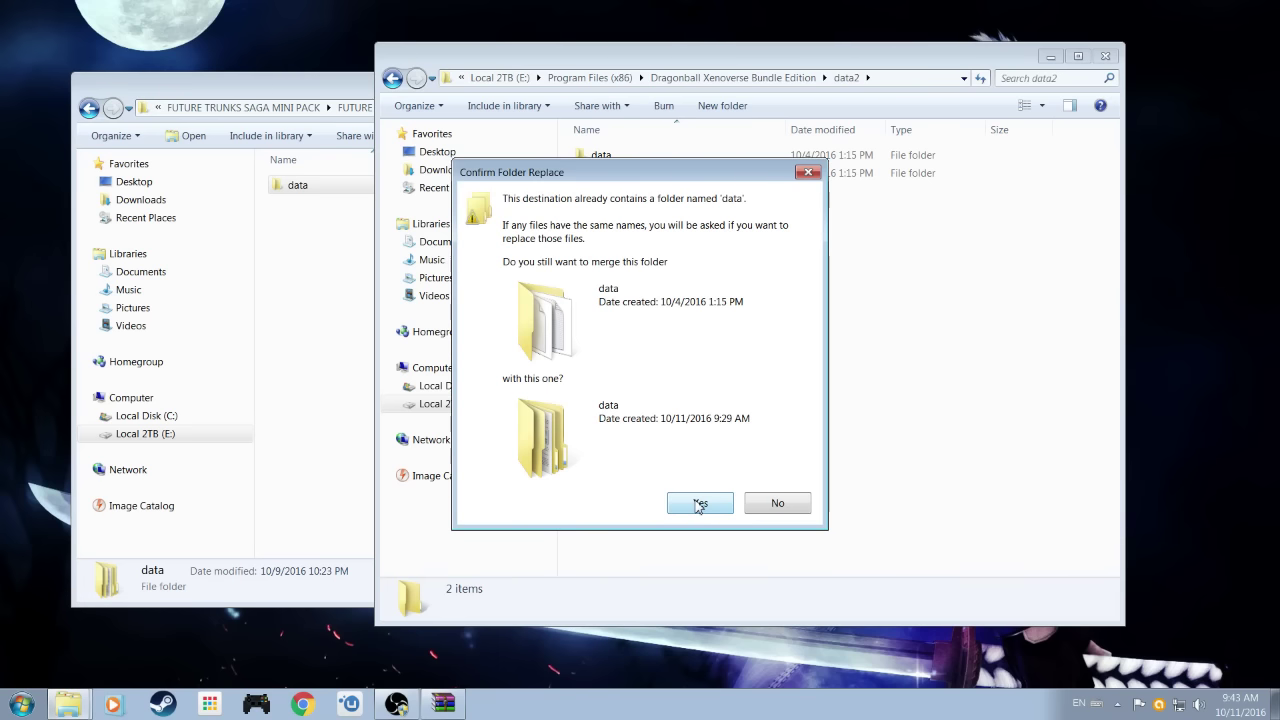
left_click(810, 174)
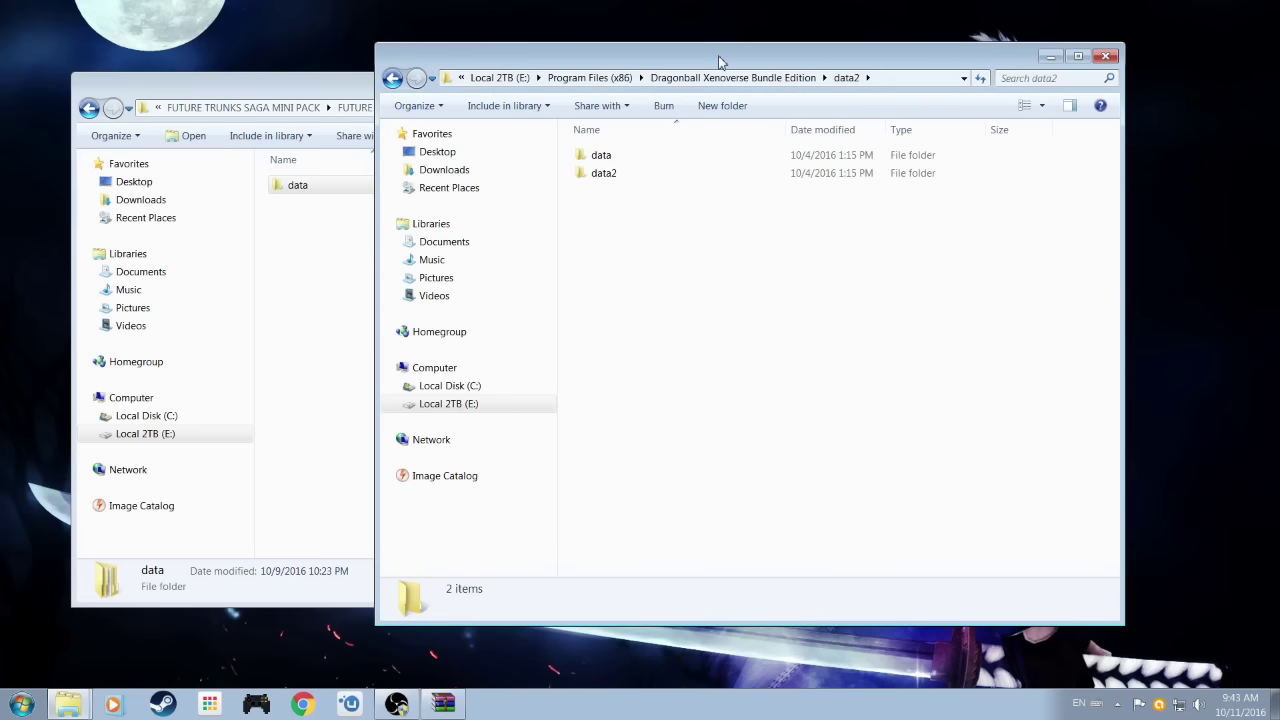
Return the game window to its root folder, and copy the data folder from datap3 in the mod's Story Mode -Recommended folder.
left_click(748, 79)
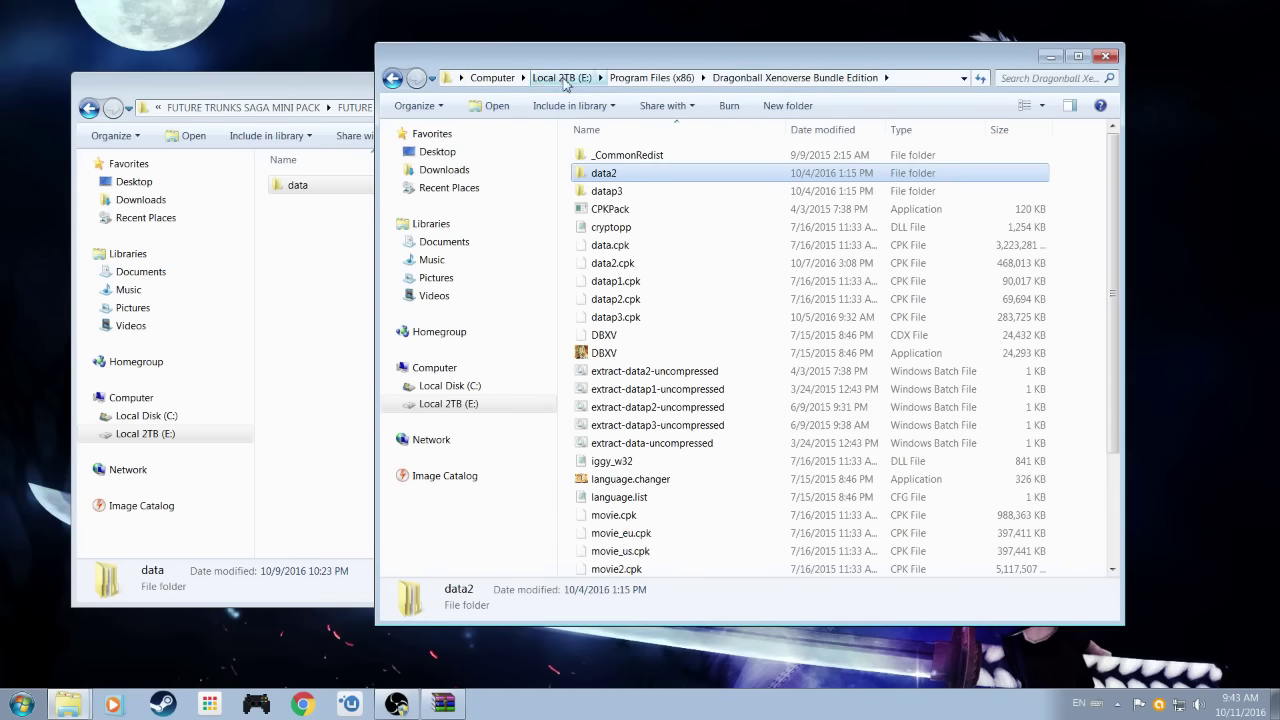
left_click(313, 93)
left_click(455, 108)
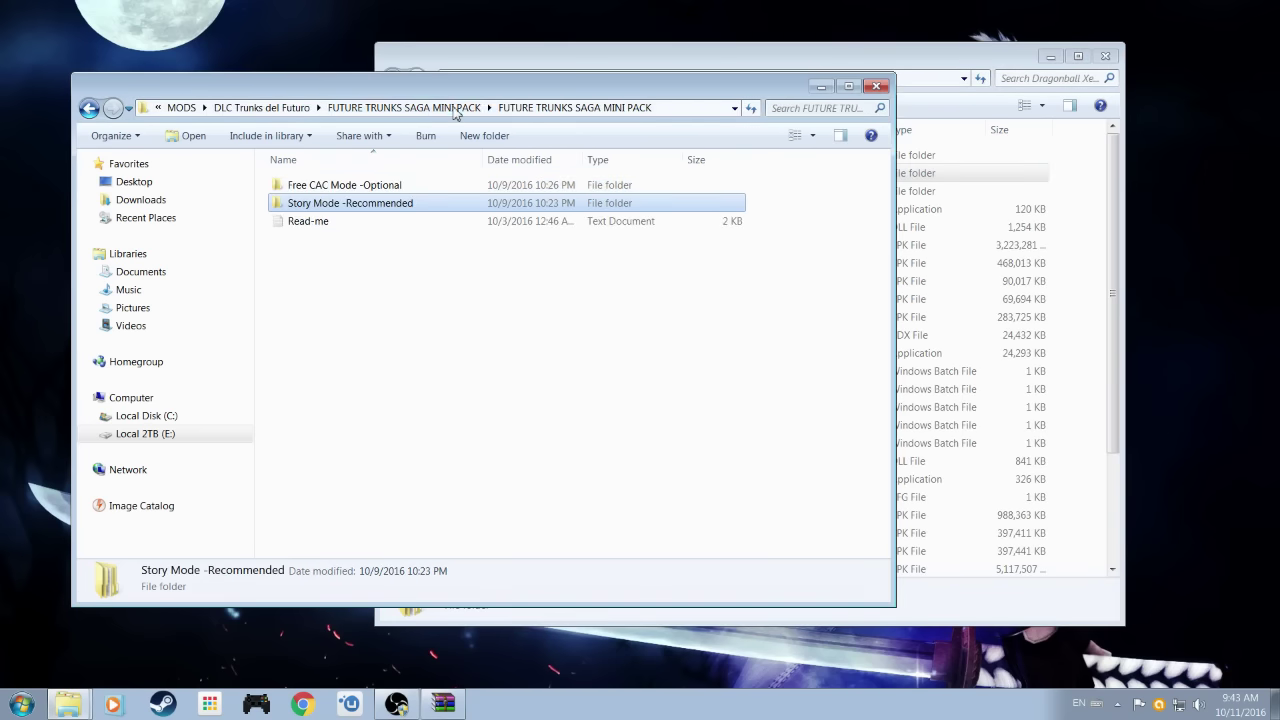
double_click(370, 204)
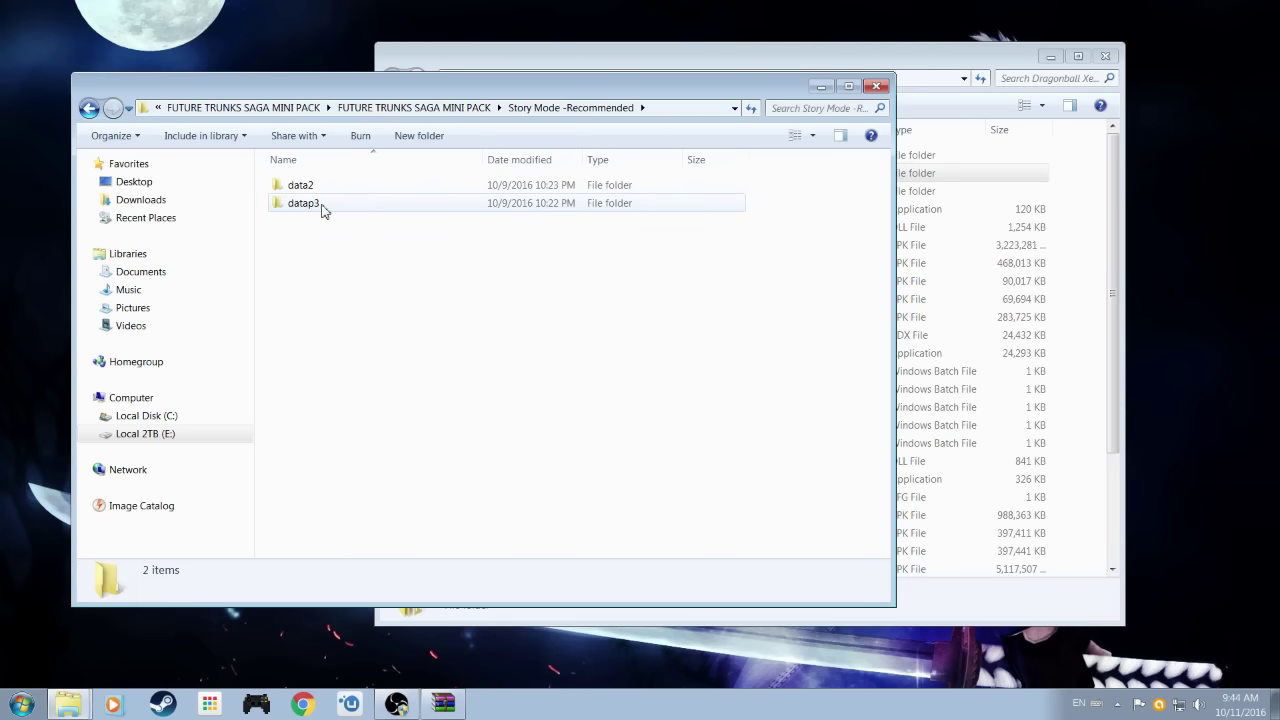
double_click(320, 205)
left_click(310, 190)
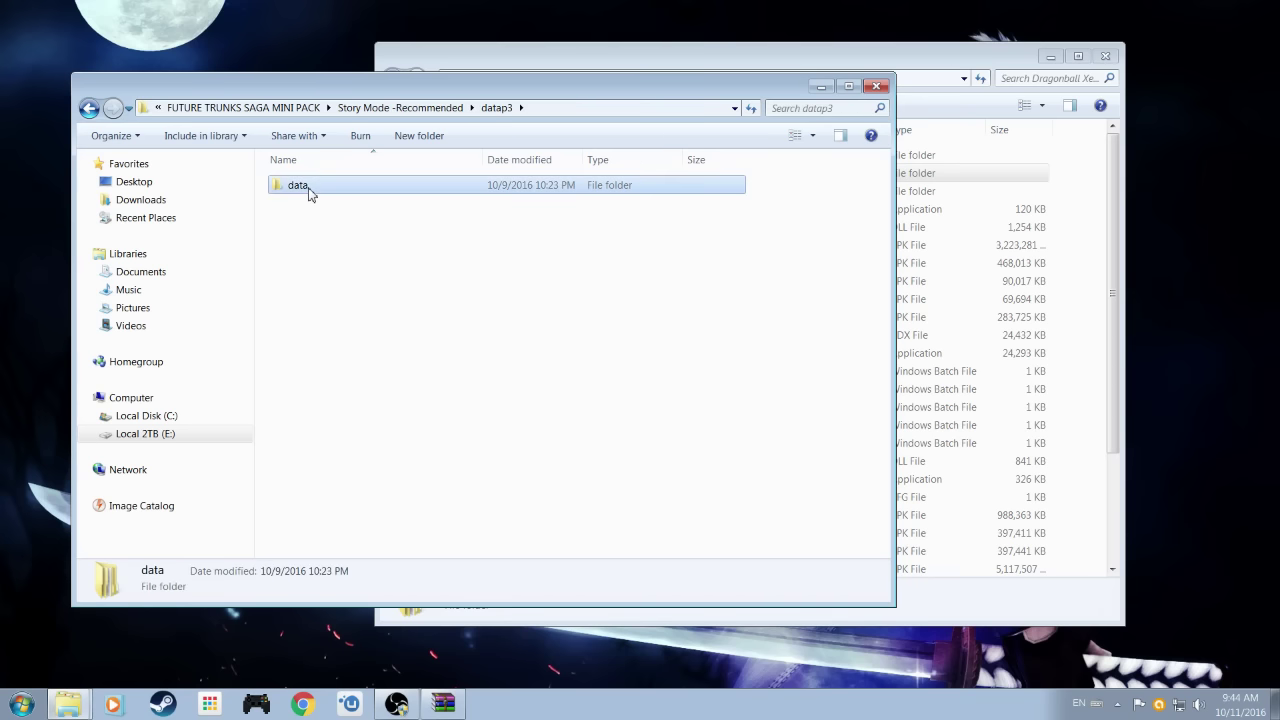
right_click(310, 192)
left_click(362, 450)
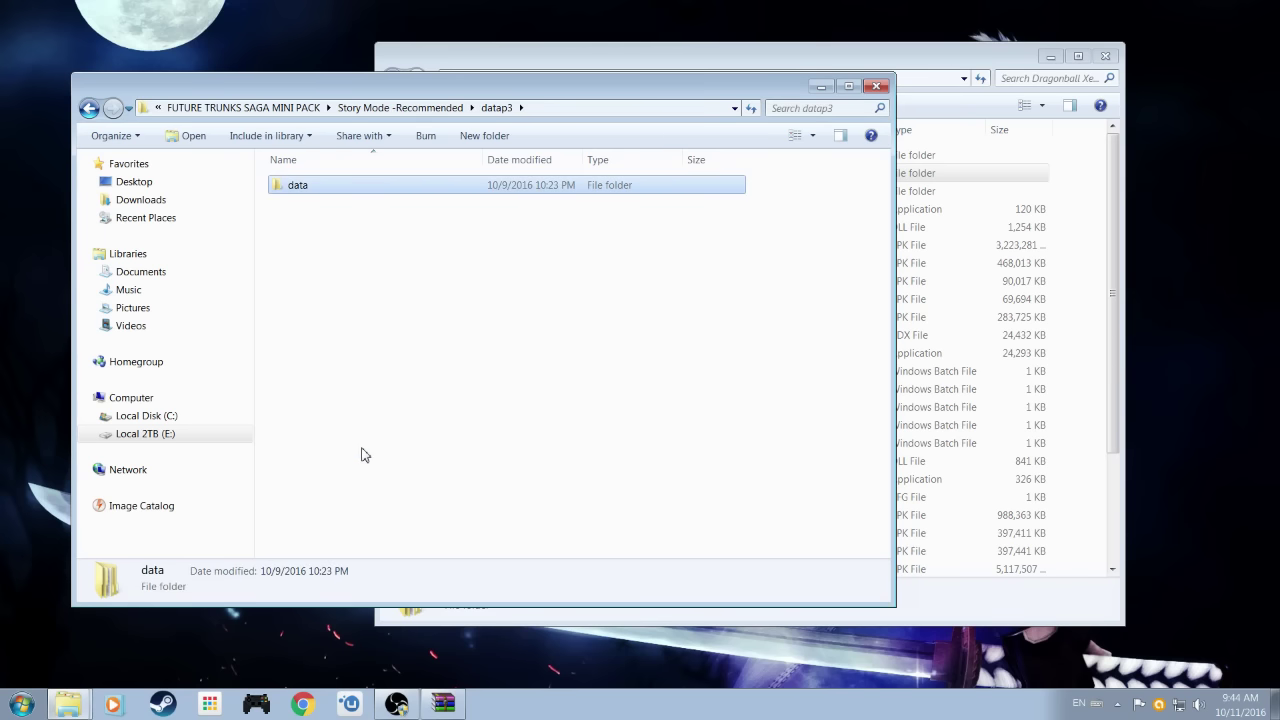
Open datap3\data\chara in the game directory and examine all of its character folders.
left_click(932, 45)
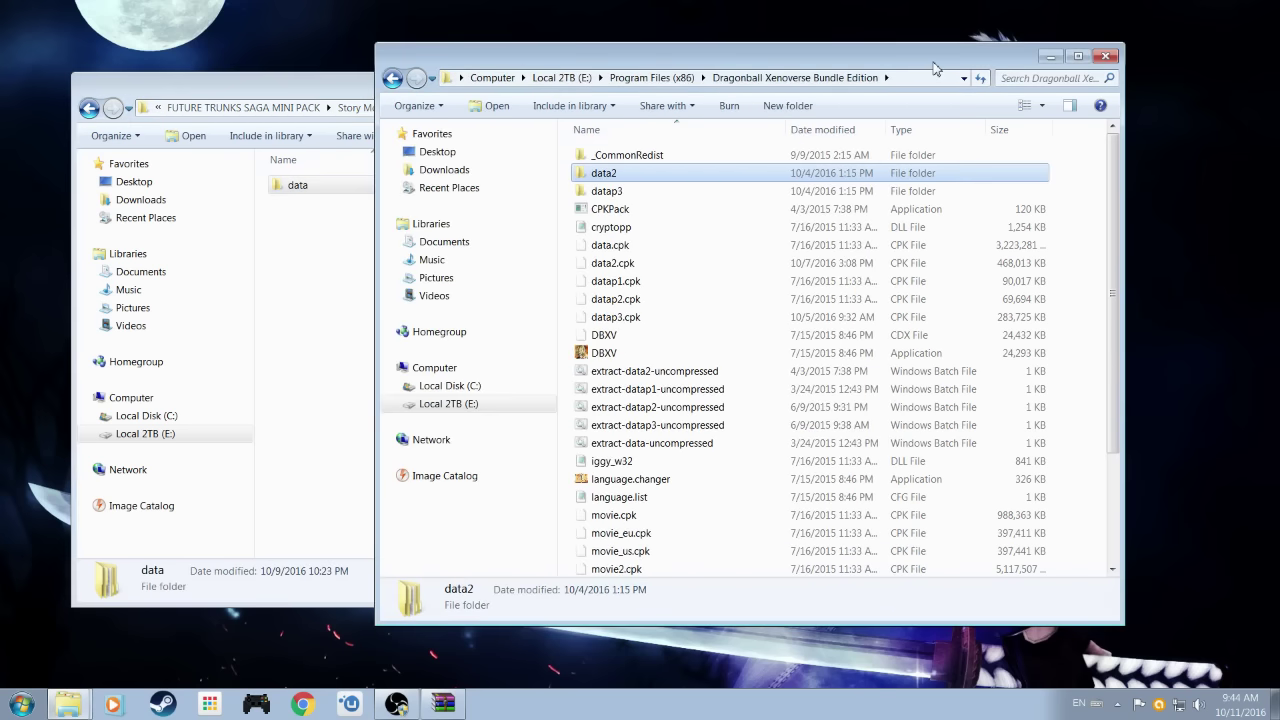
left_click(621, 194)
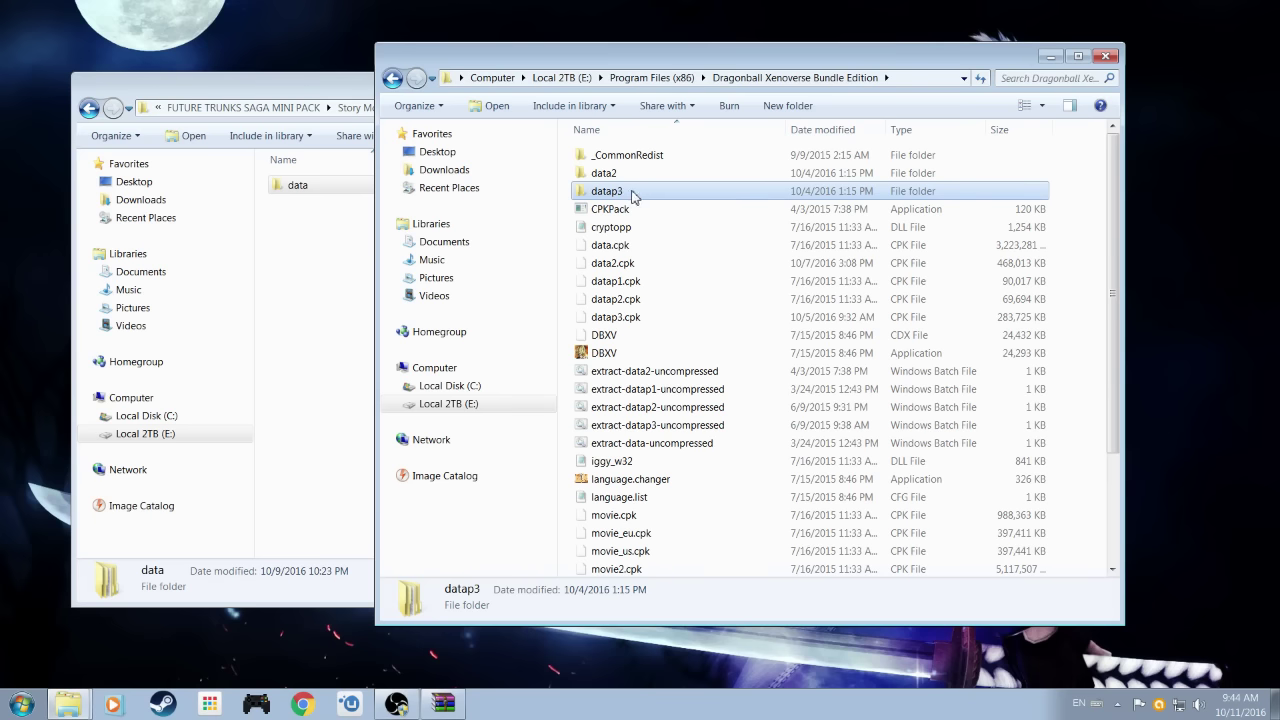
double_click(619, 195)
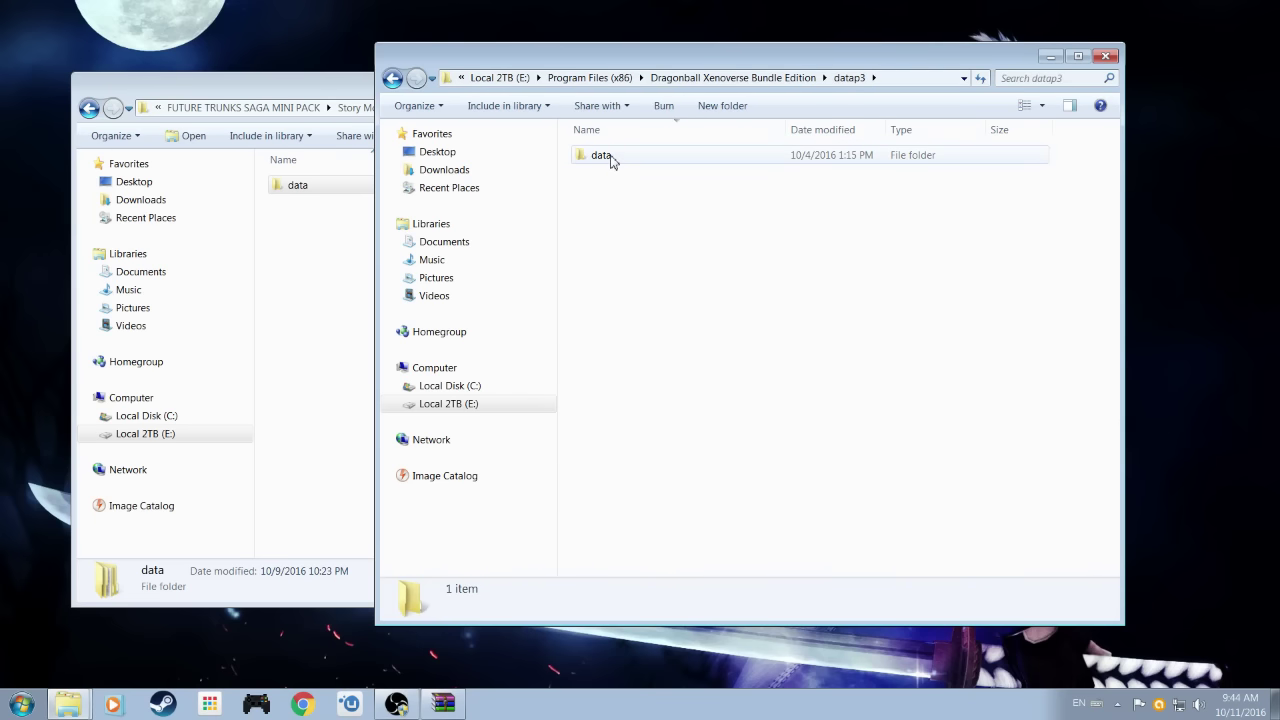
double_click(611, 158)
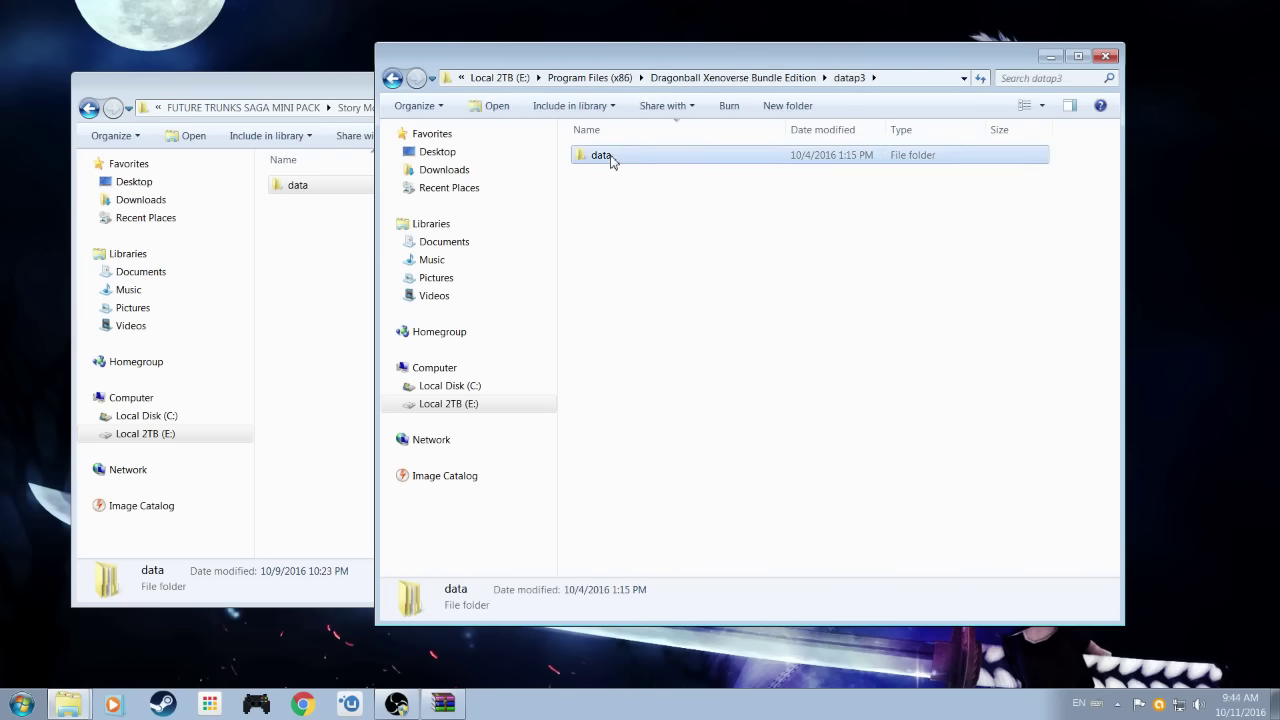
double_click(604, 156)
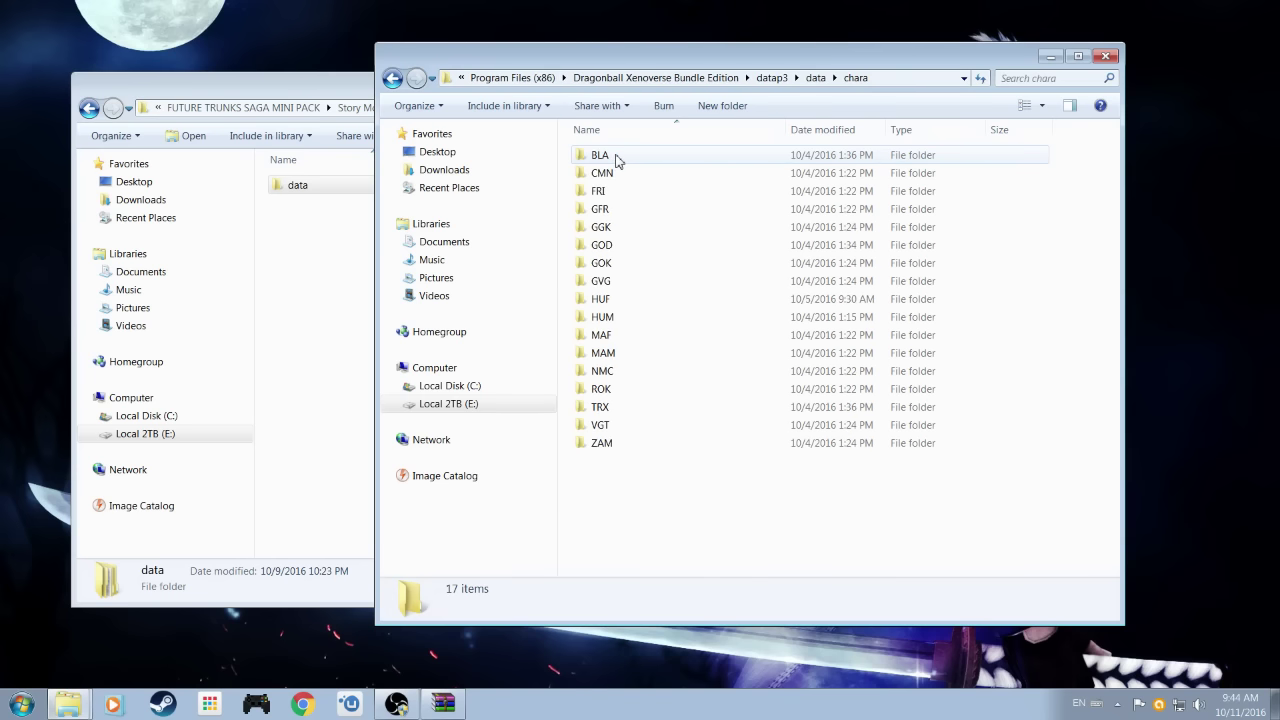
left_click_drag(596, 472, 714, 158)
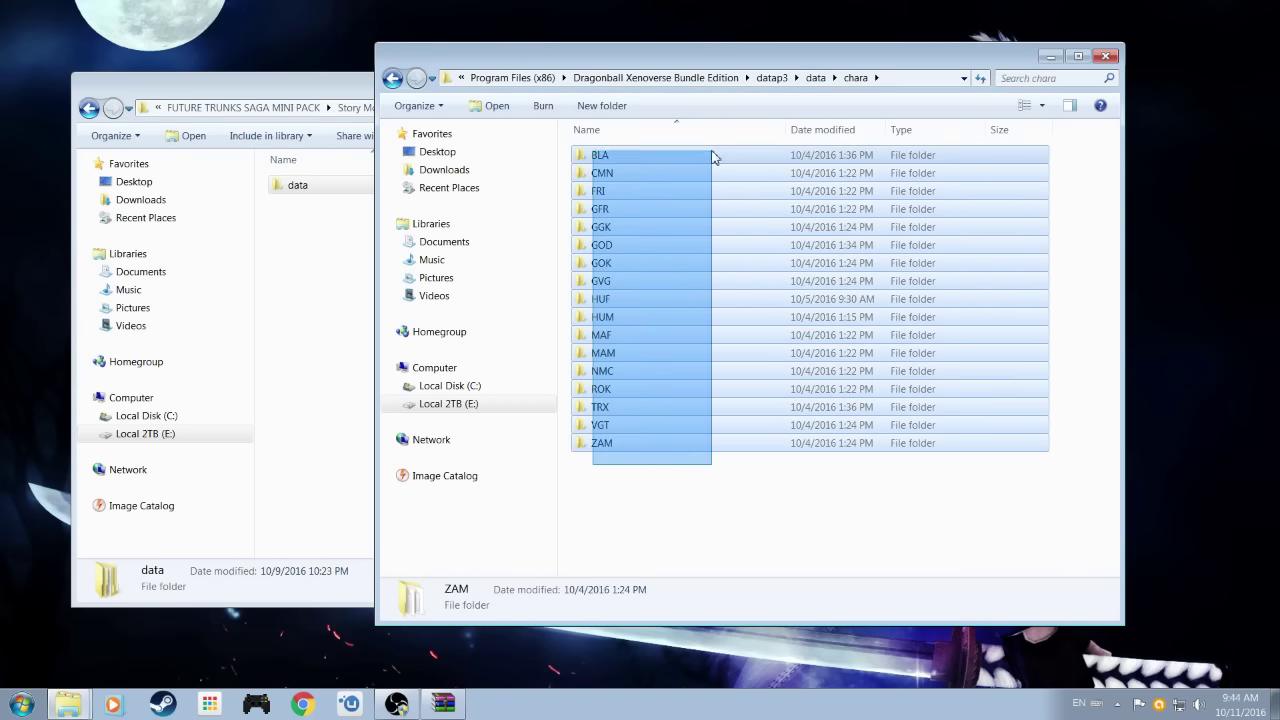
left_click(631, 505)
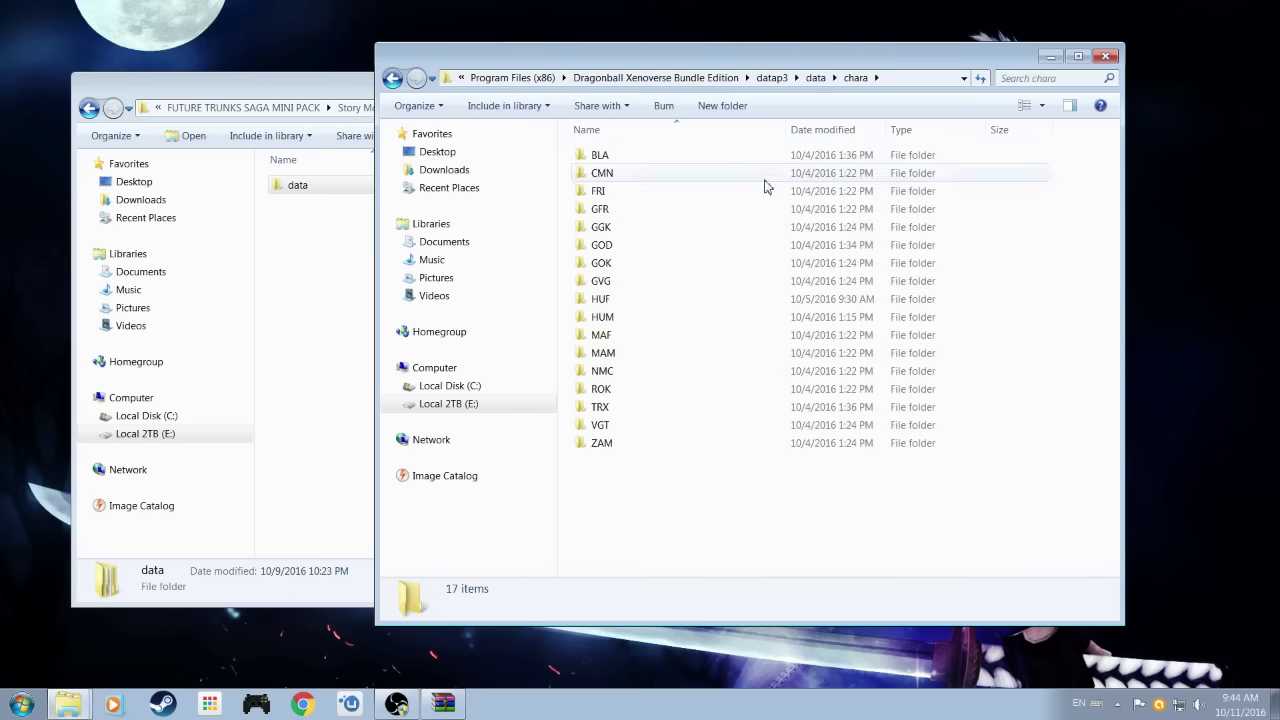
Copy the mod's datap3 data folder again and paste it into the game's datap3, dismissing the folder merge.
left_click(655, 77)
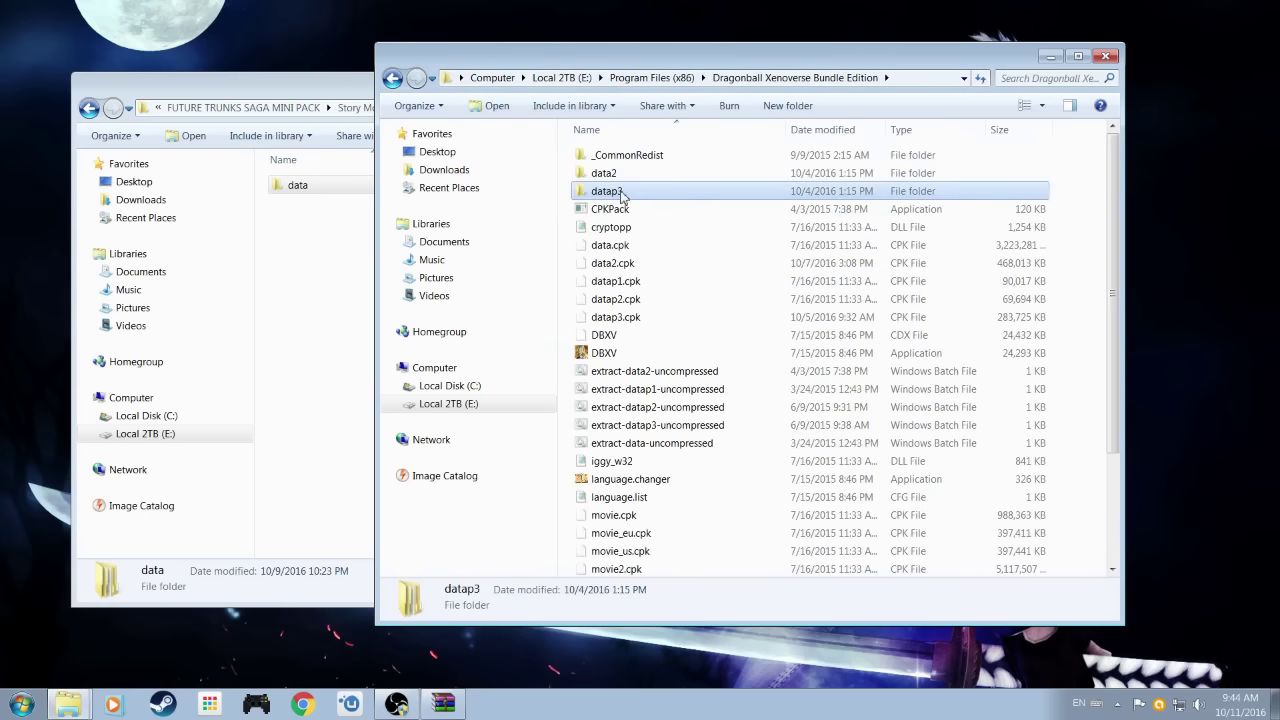
double_click(618, 192)
left_click(313, 186)
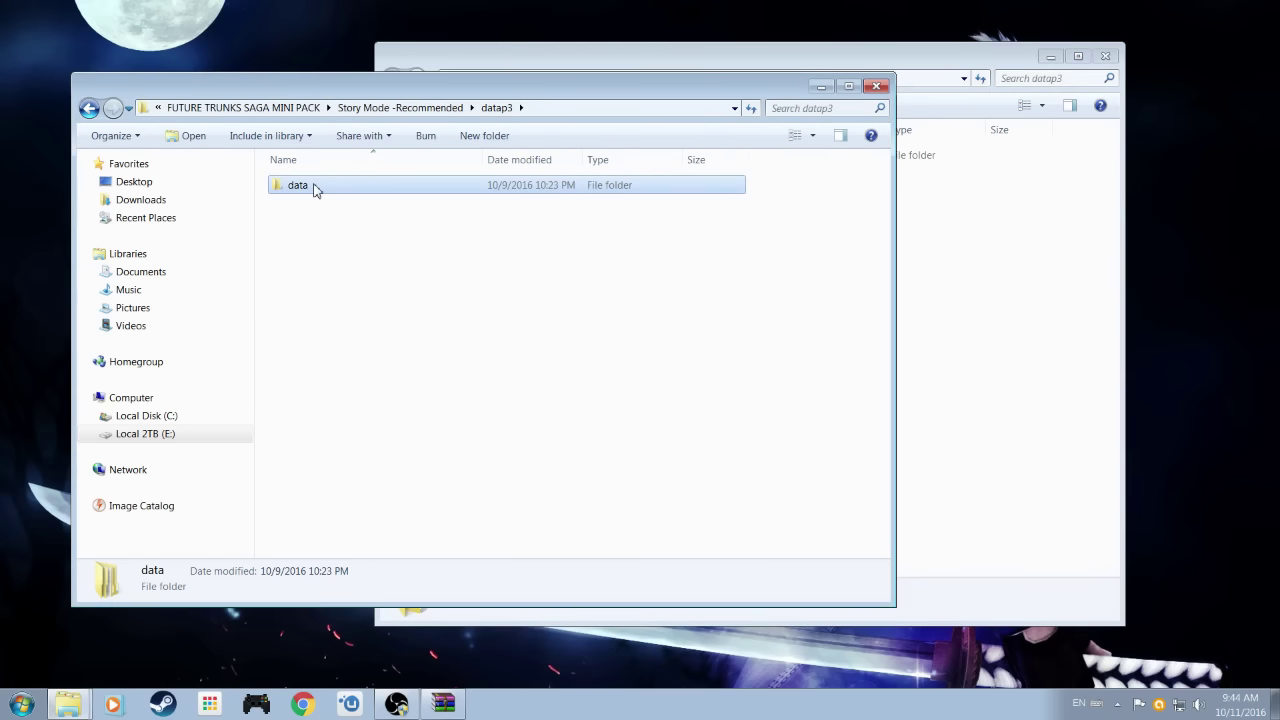
right_click(313, 187)
left_click(372, 452)
left_click(940, 236)
right_click(648, 358)
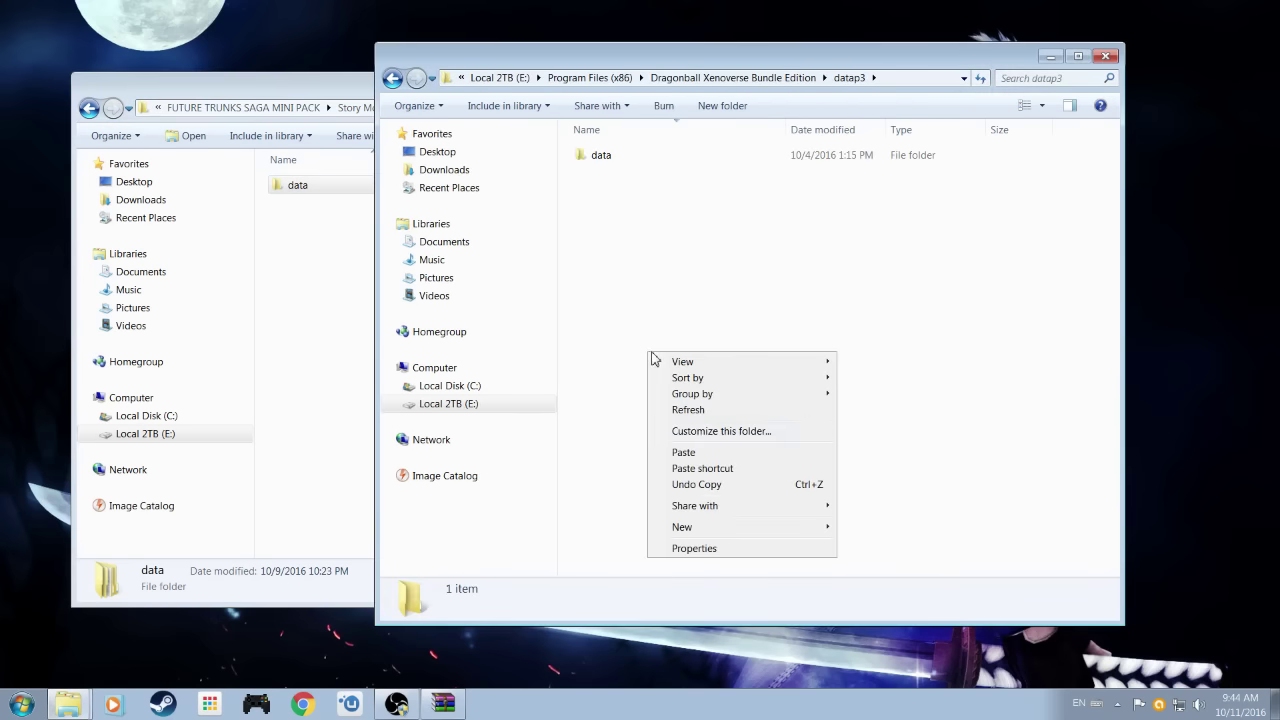
left_click(698, 449)
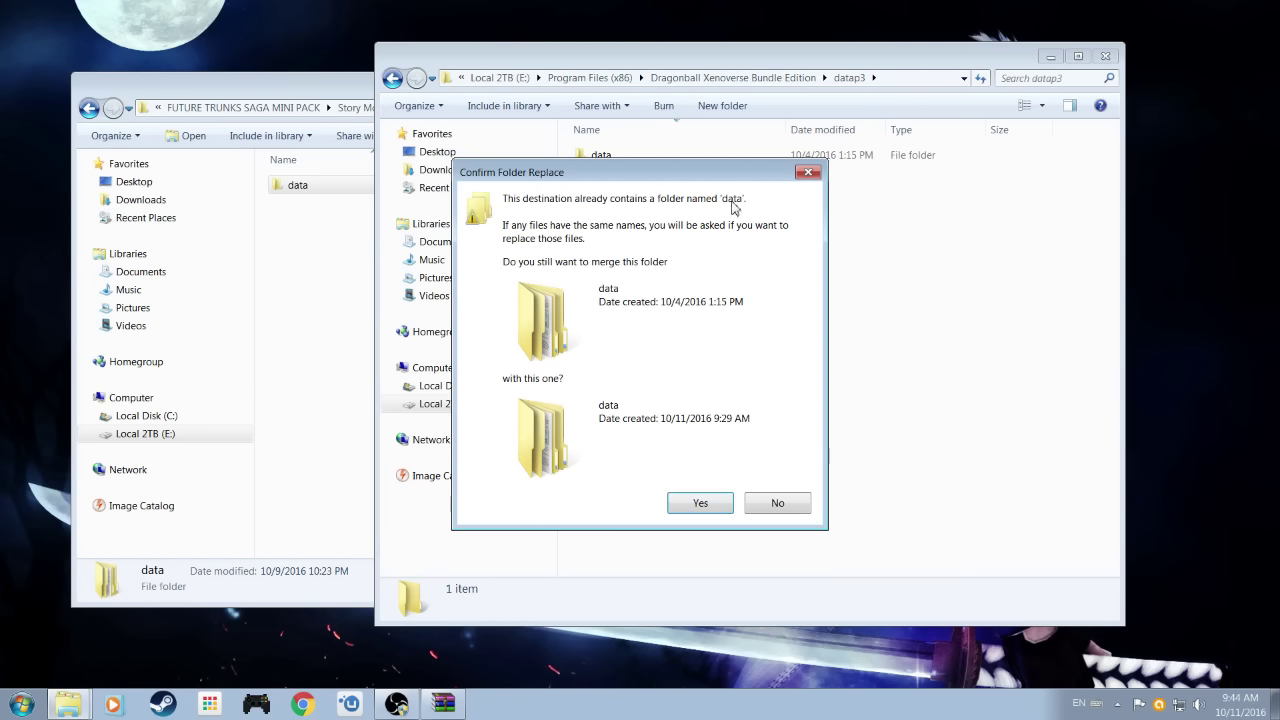
left_click(808, 172)
Return to the Dragonball Xenoverse Bundle Edition folder and examine the extract batch files, the DBXV application, and the data2 and datap3 folders.
left_click(733, 77)
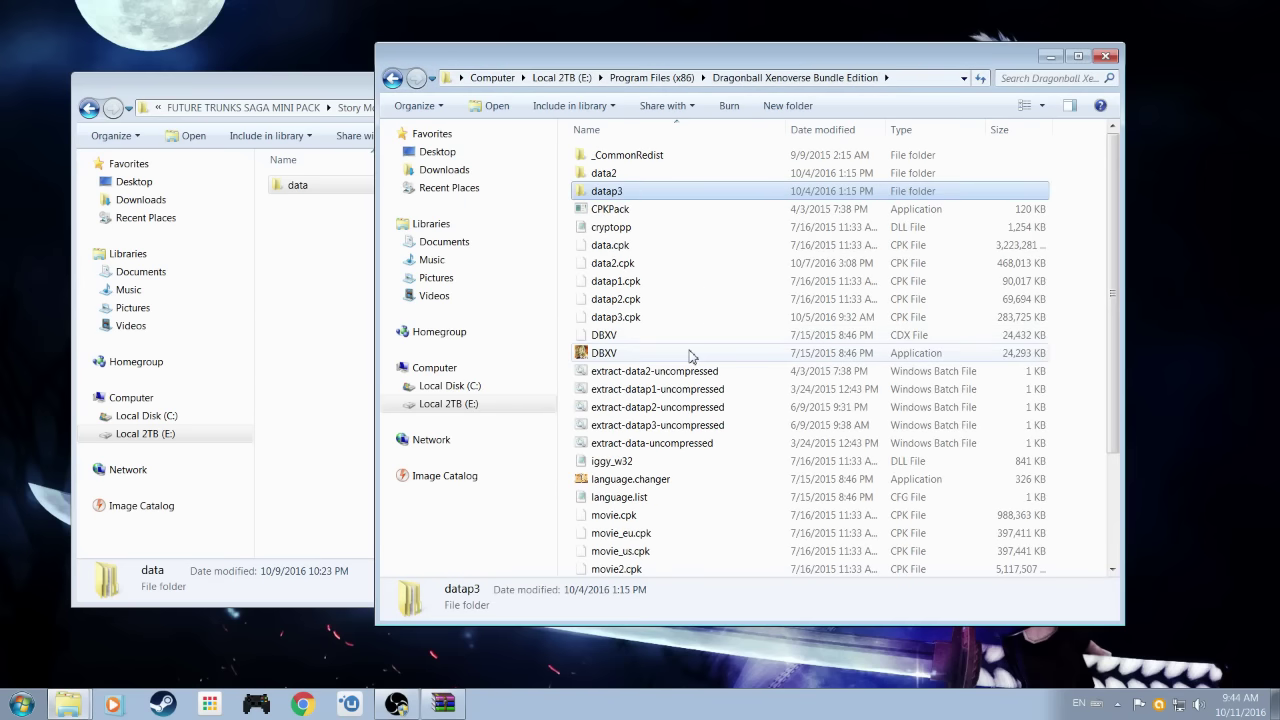
left_click(643, 393)
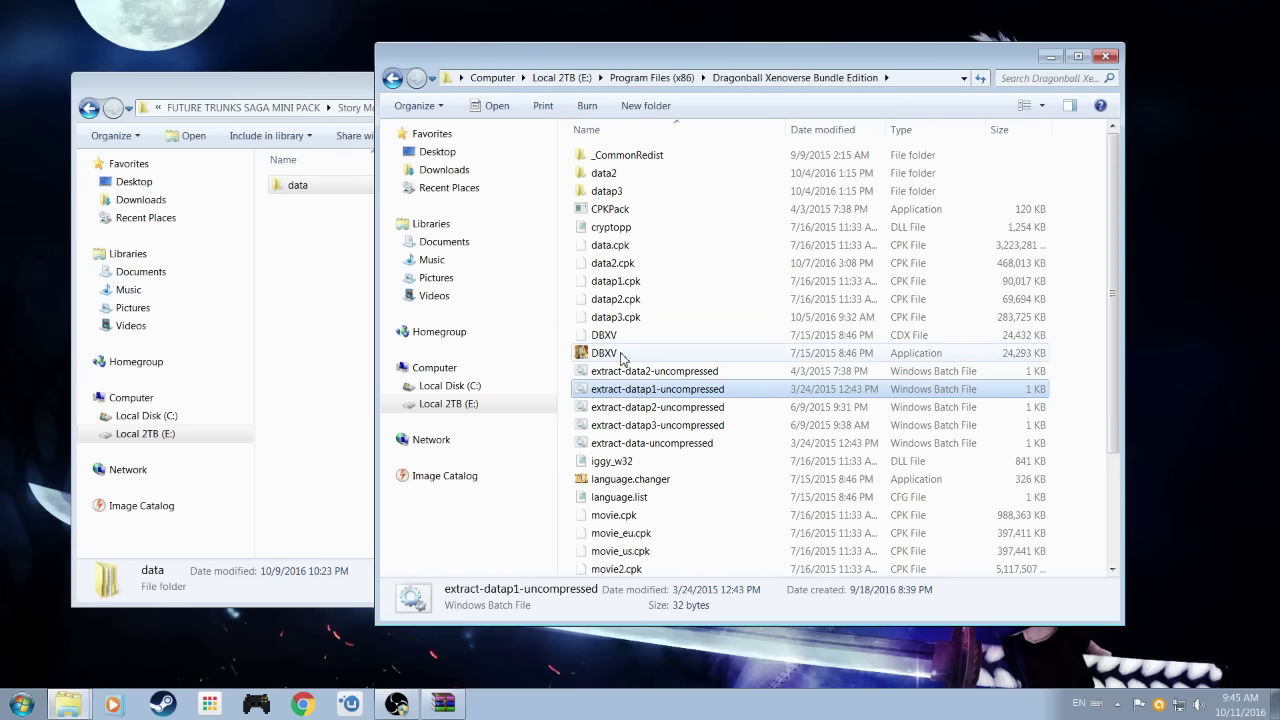
left_click(624, 355)
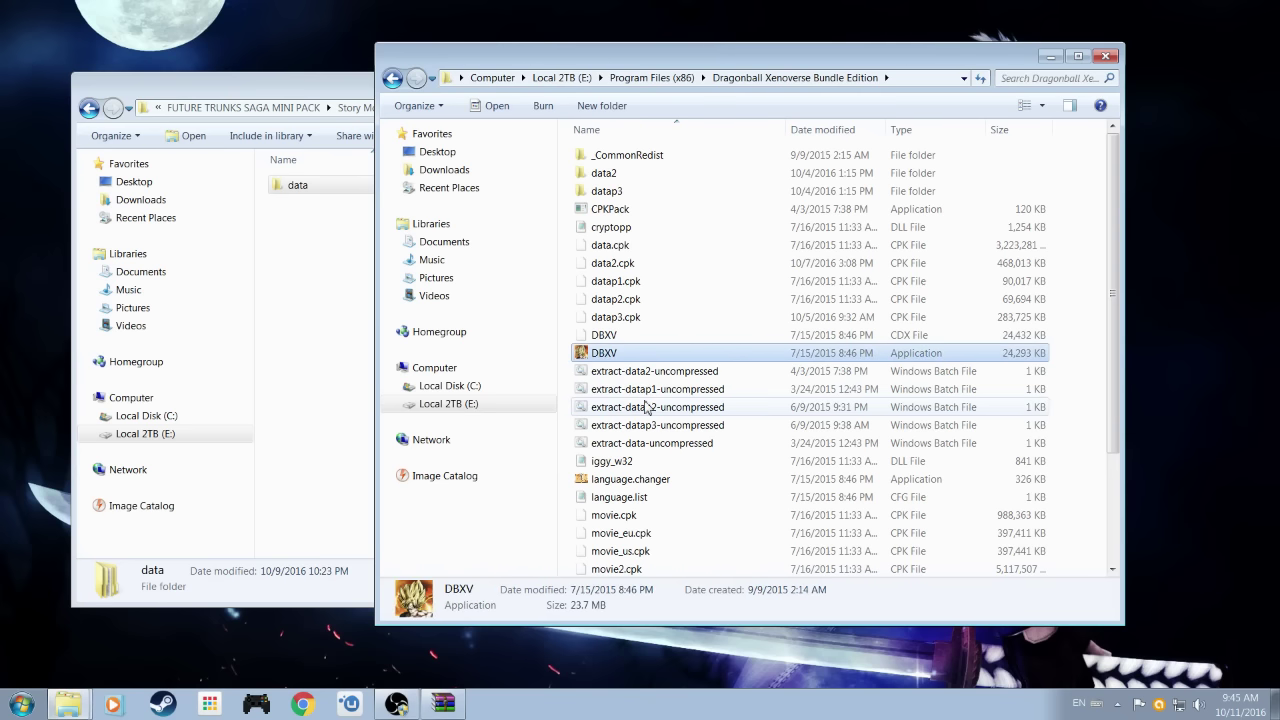
left_click(564, 366)
left_click(617, 175)
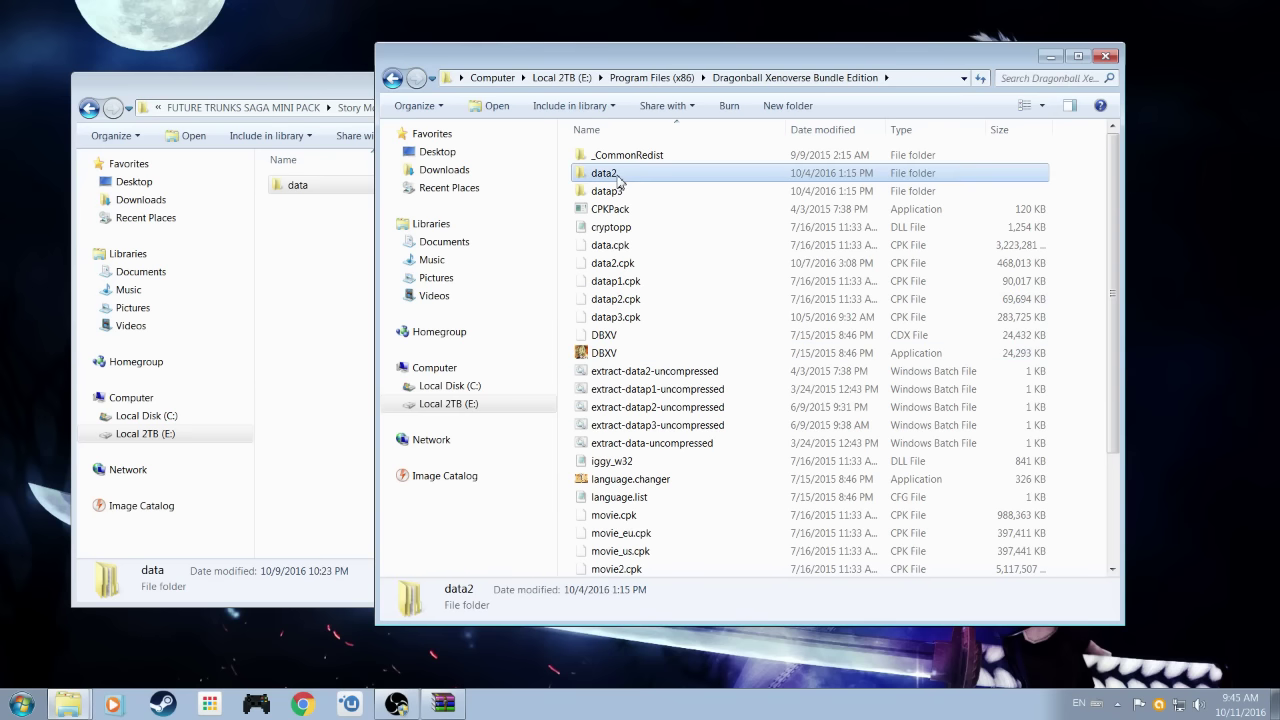
left_click(608, 191)
left_click(564, 330)
Run the pack-data-2 batch file to repack the data2 folder into data2.cpk, moving its console window aside.
scroll(564, 330, "down", 3)
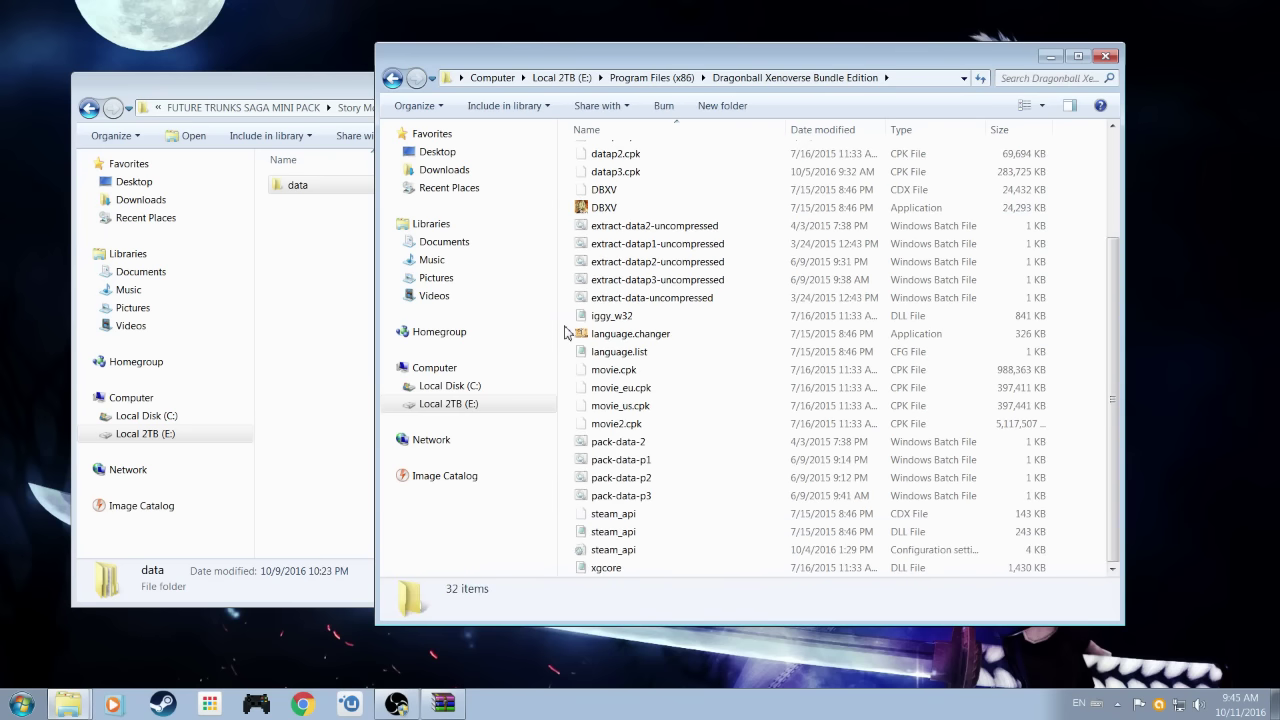
left_click(626, 444)
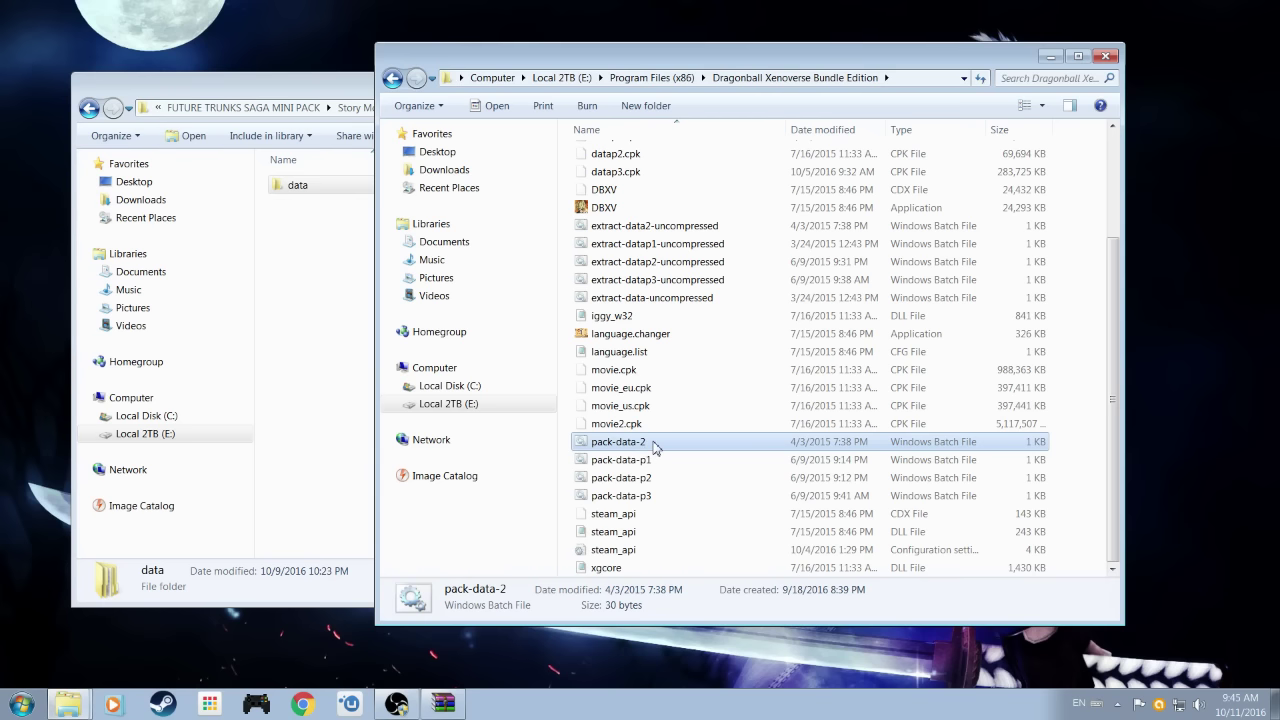
double_click(655, 446)
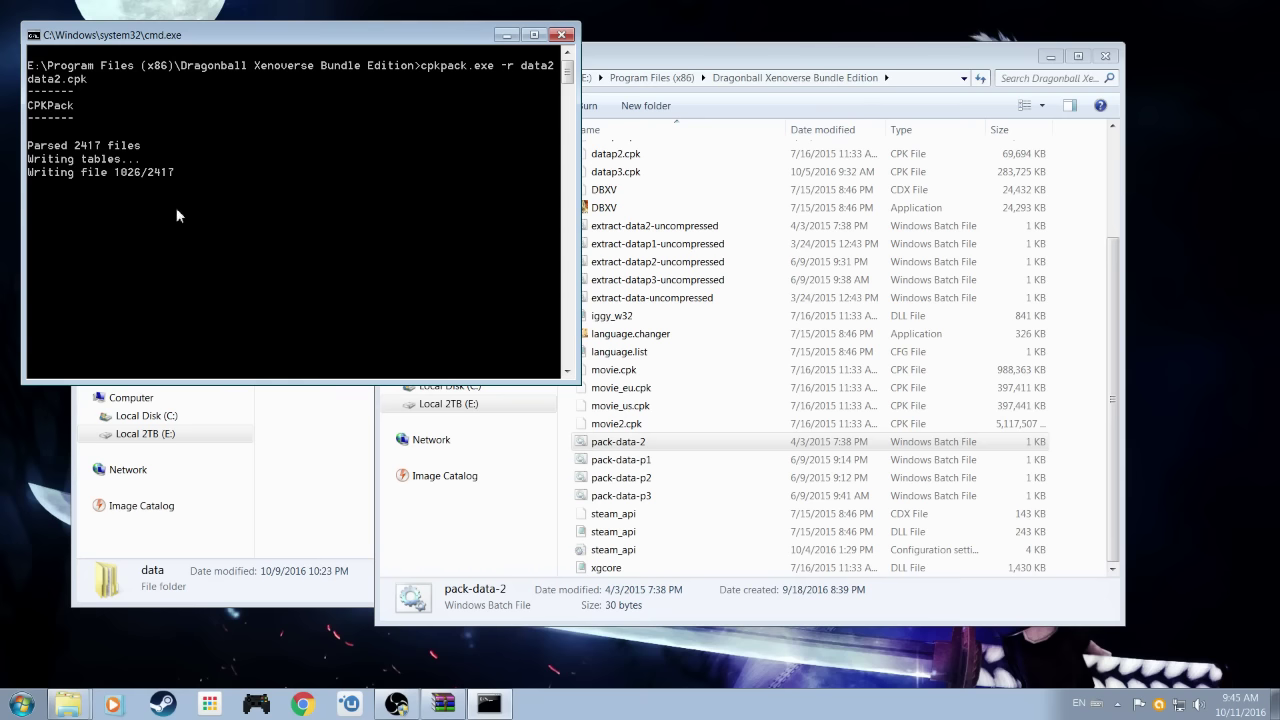
left_click_drag(342, 27, 409, 38)
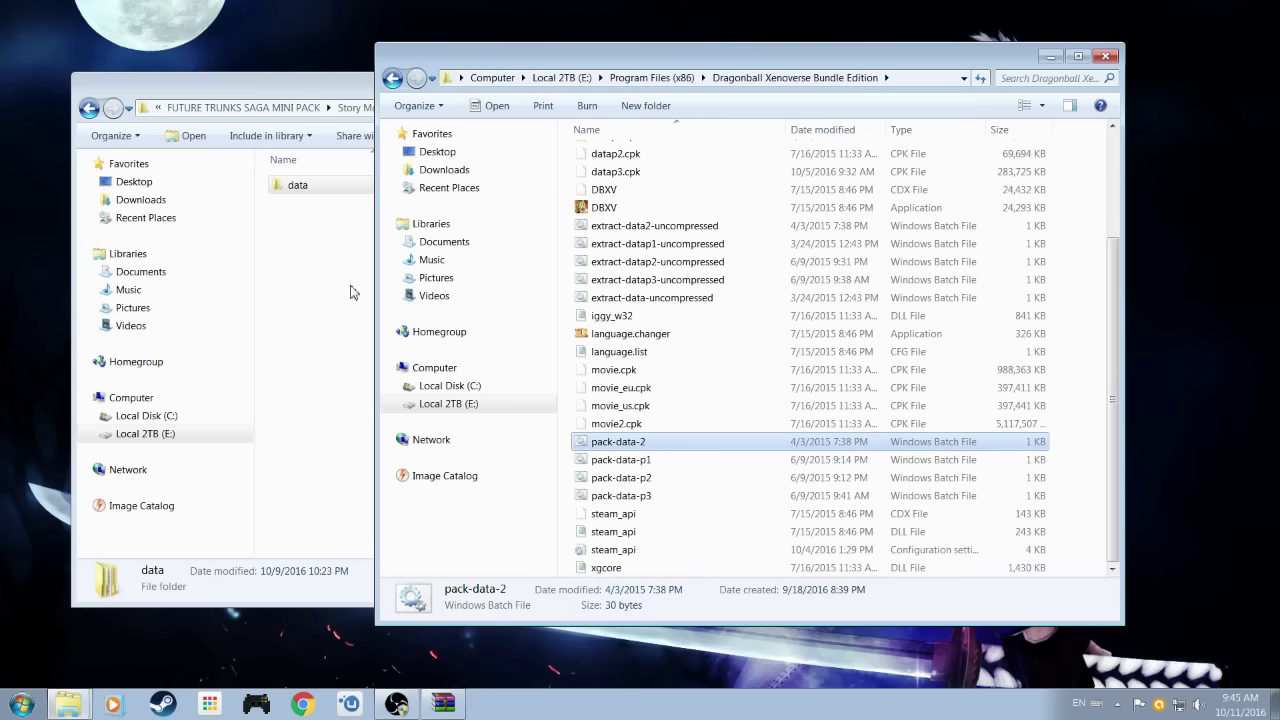
Run the pack-data-p3 batch file to repack the datap3 folder into datap3.cpk.
left_click(641, 498)
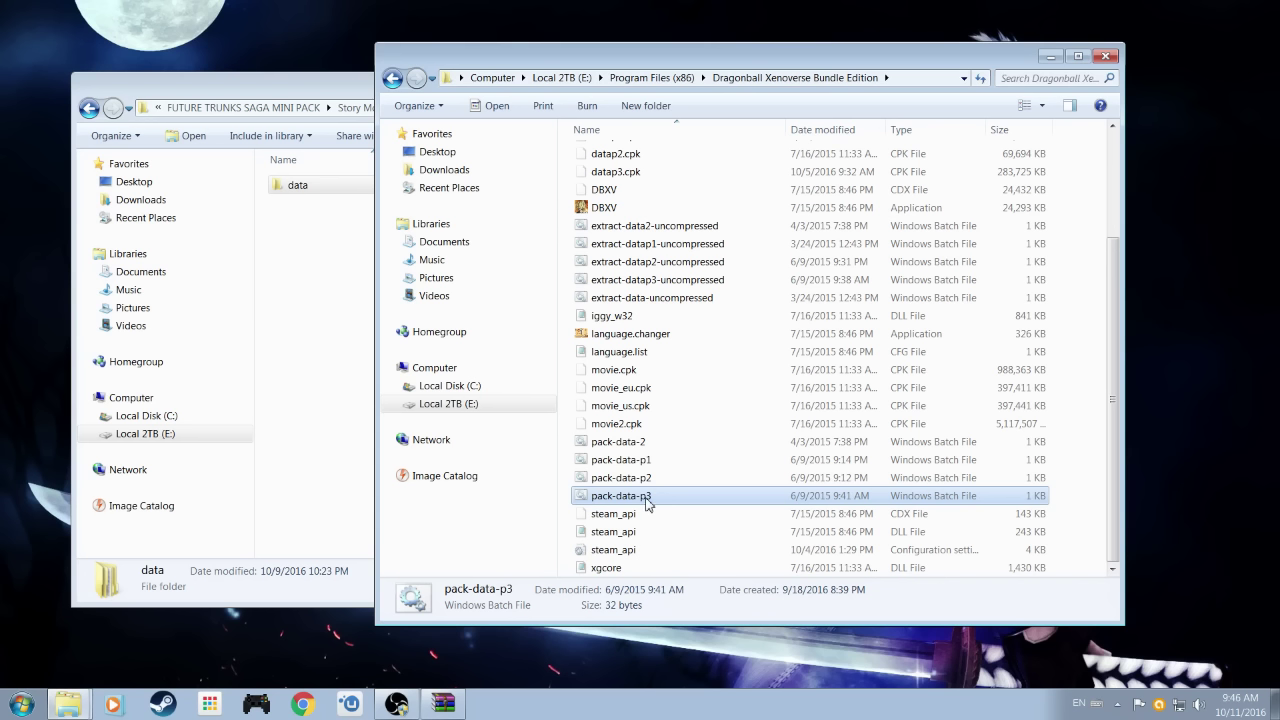
double_click(646, 498)
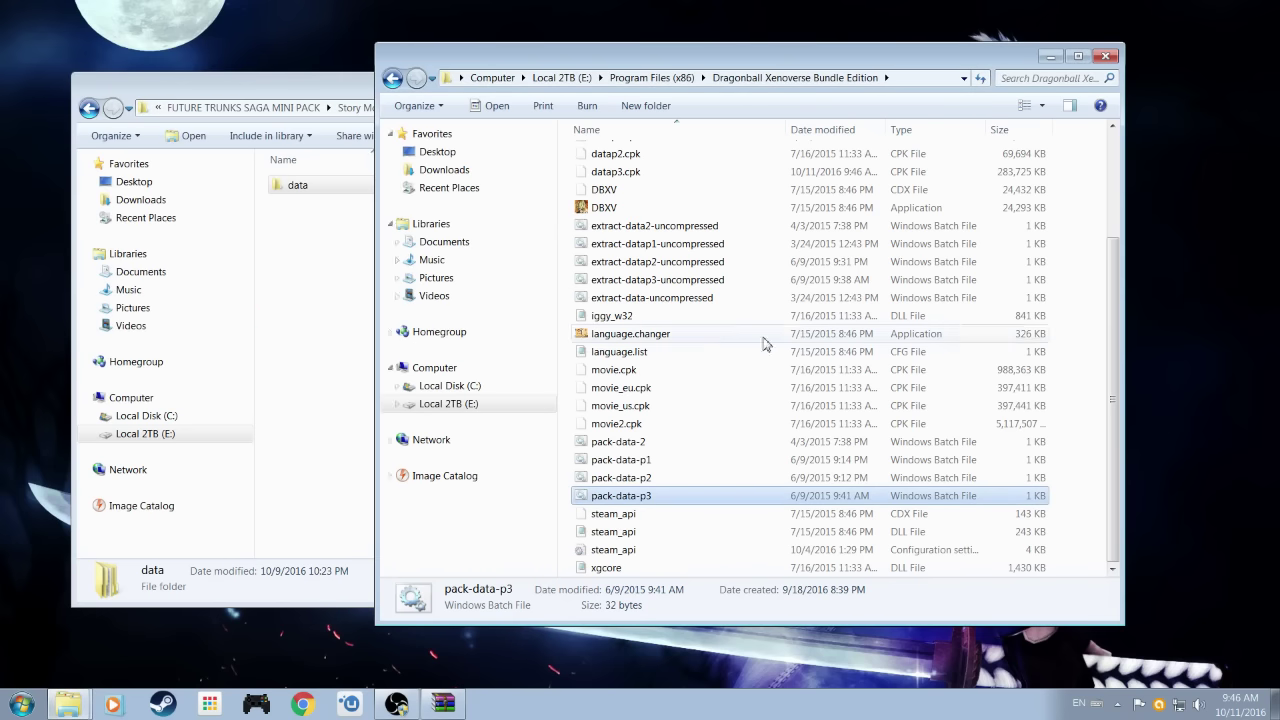
left_click(604, 210)
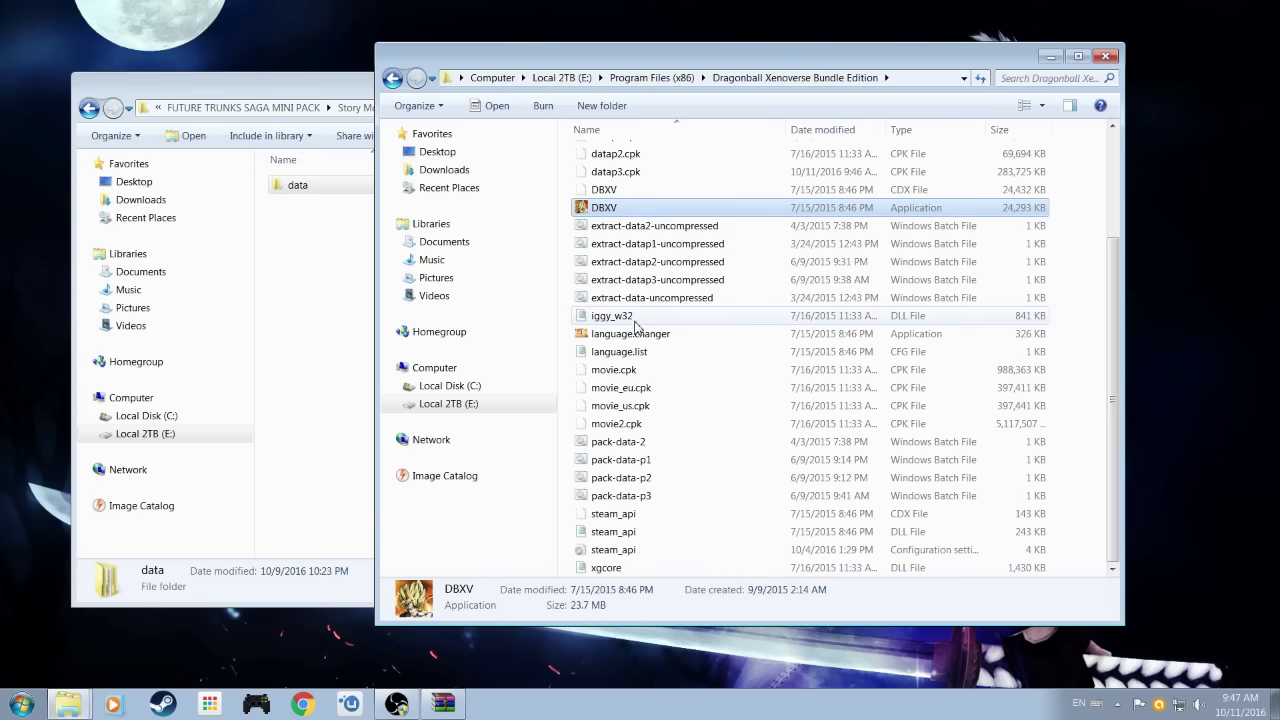
left_click(636, 443)
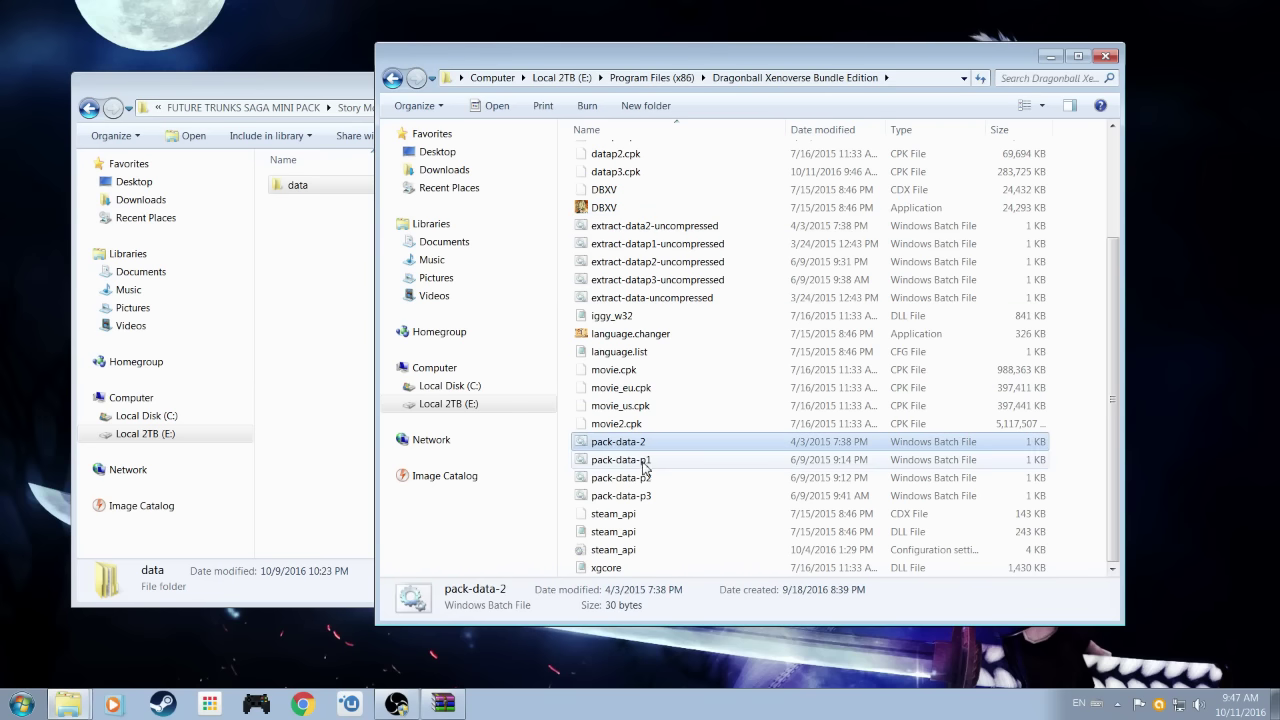
left_click(606, 208)
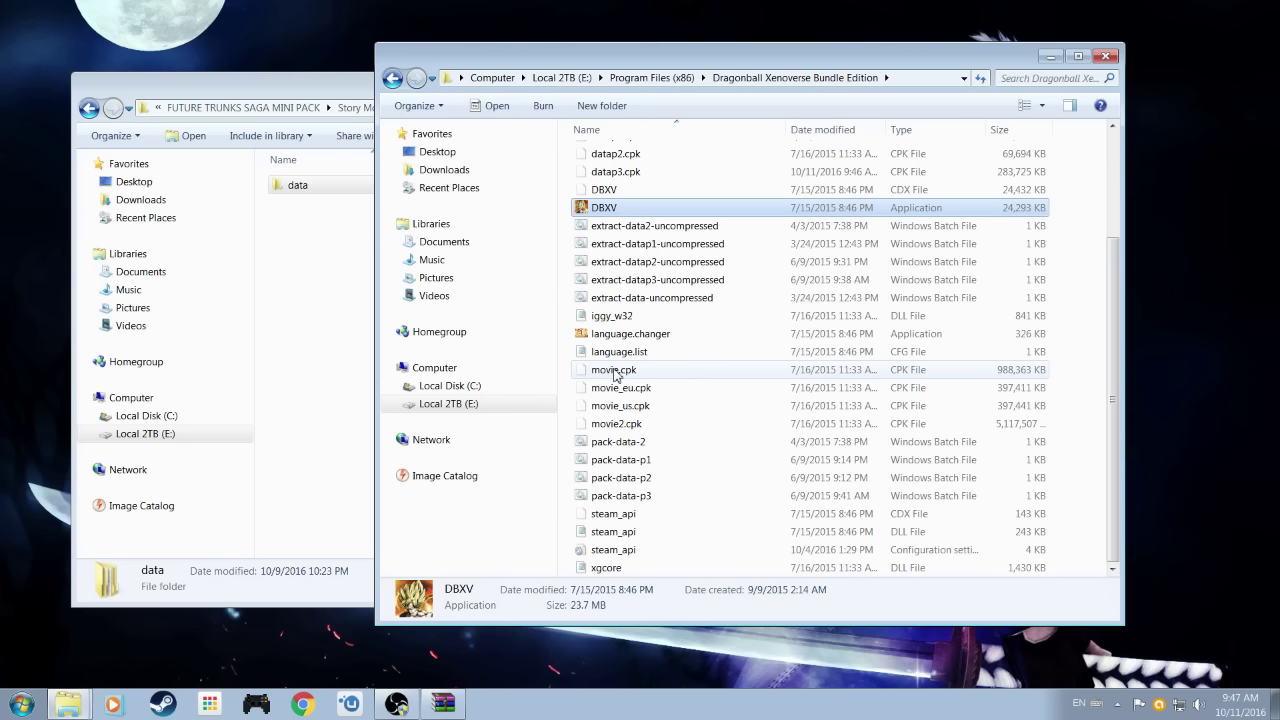
left_click(645, 449)
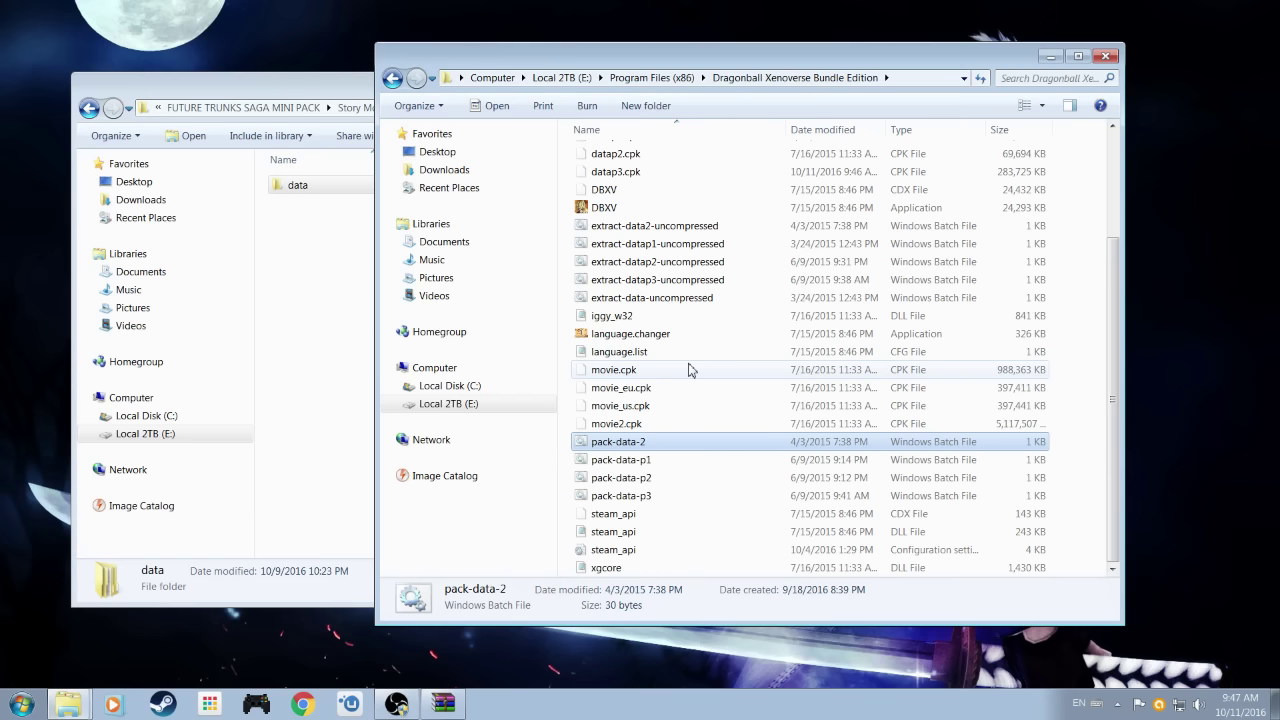
Check the Read-only attribute in the properties of data2.cpk, toggling it on and back off before closing the dialog.
scroll(666, 445, "up", 2)
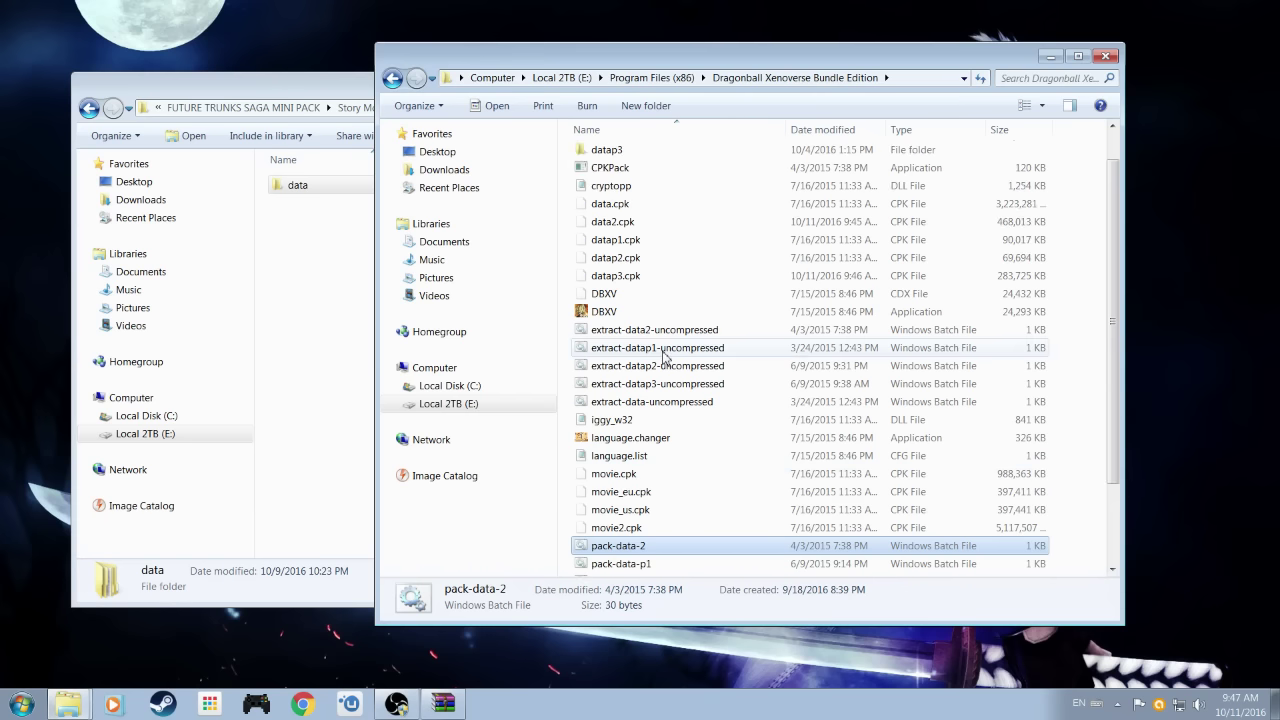
left_click(632, 224)
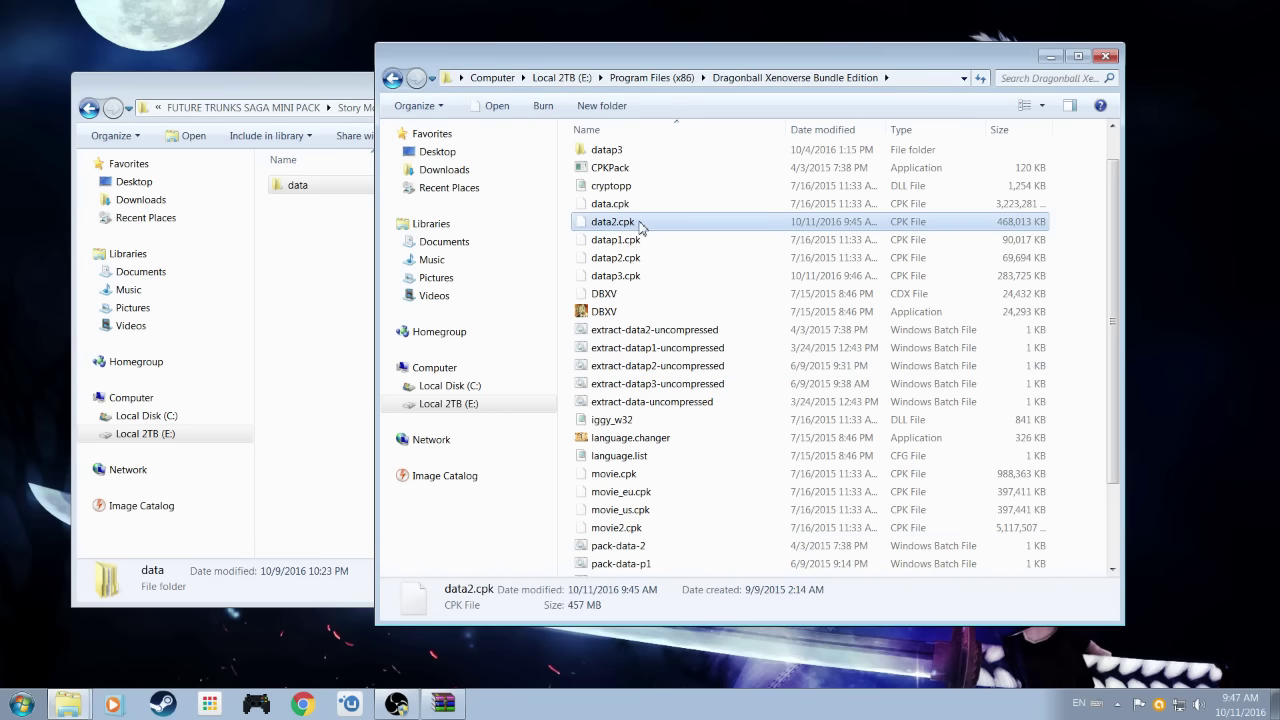
scroll(640, 226, "up", 1)
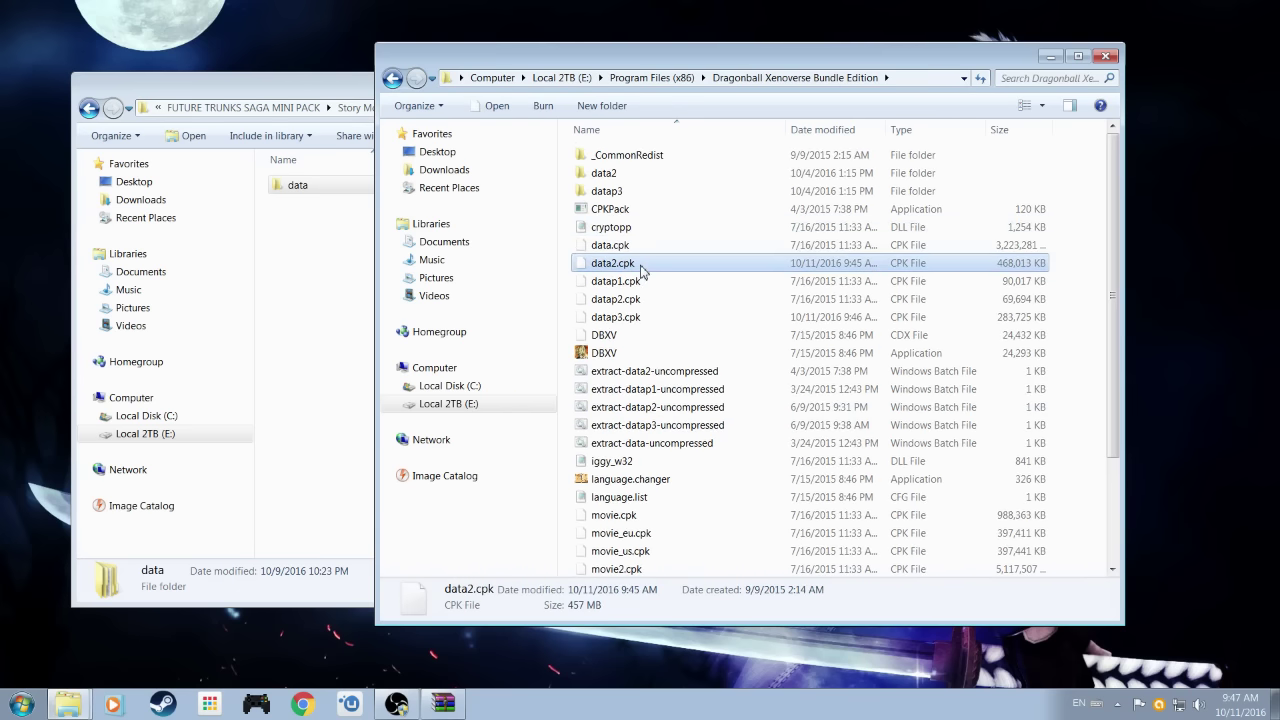
right_click(643, 265)
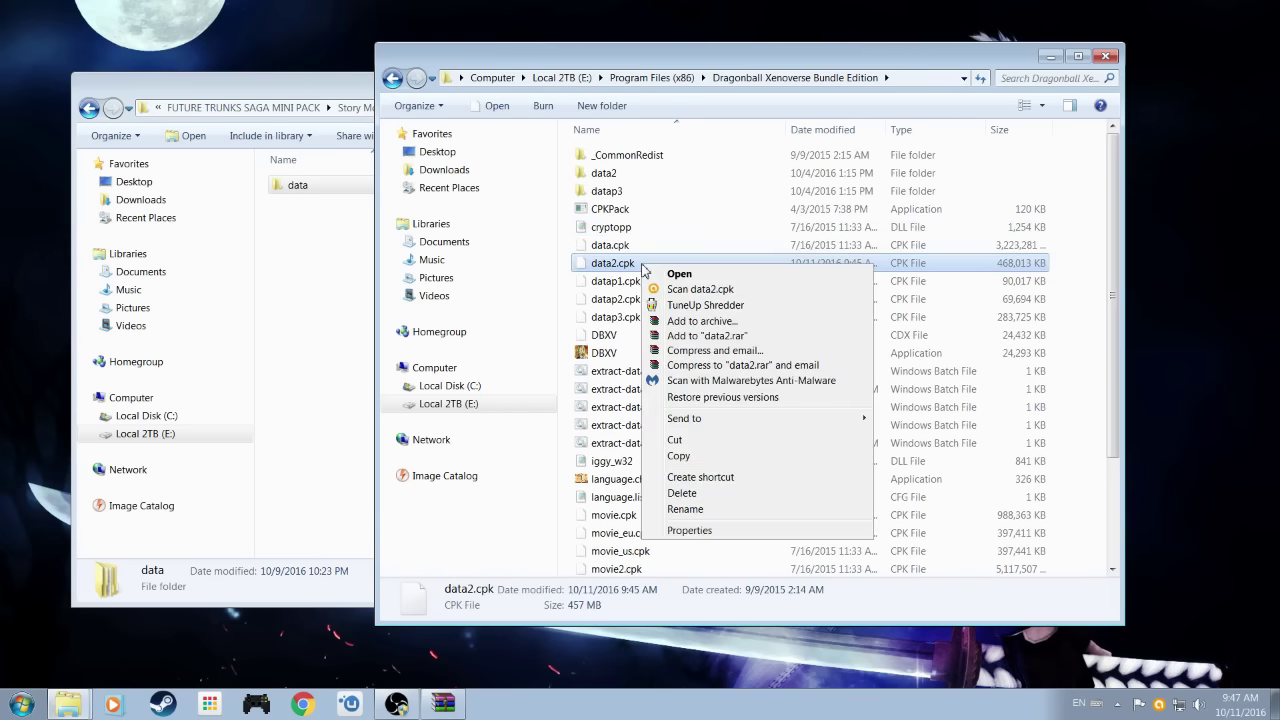
left_click(716, 533)
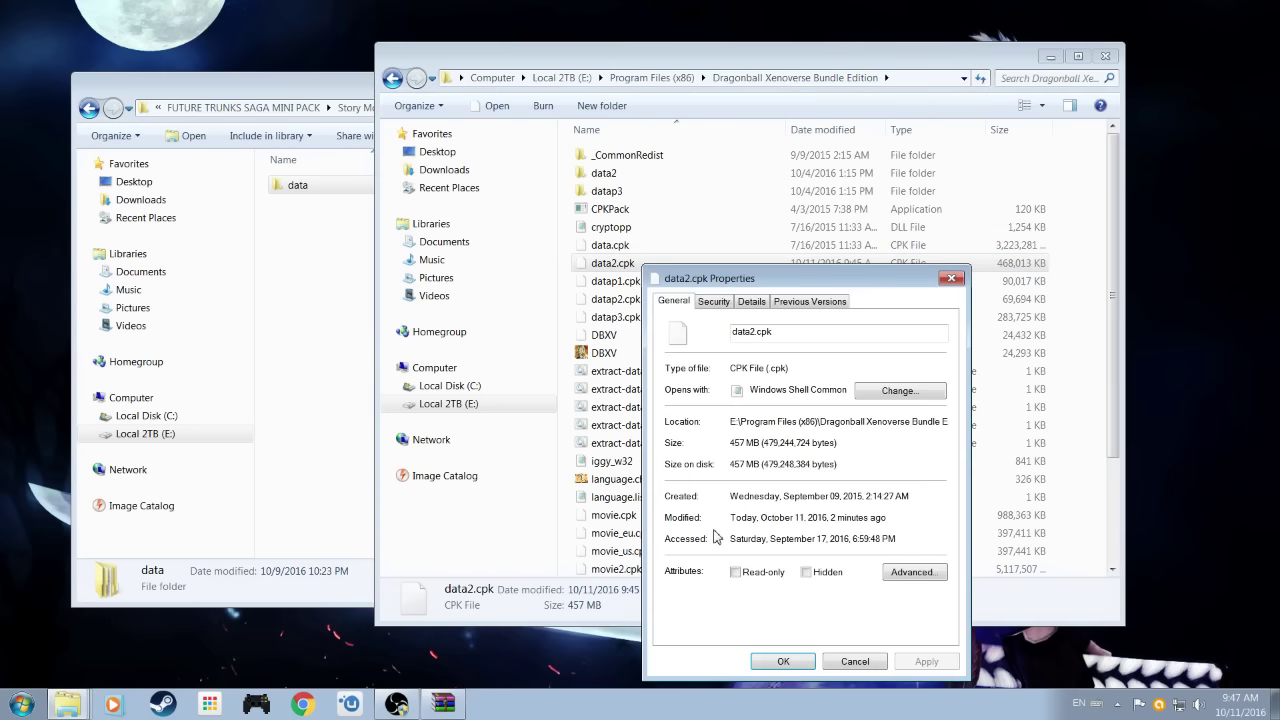
left_click_drag(724, 281, 726, 195)
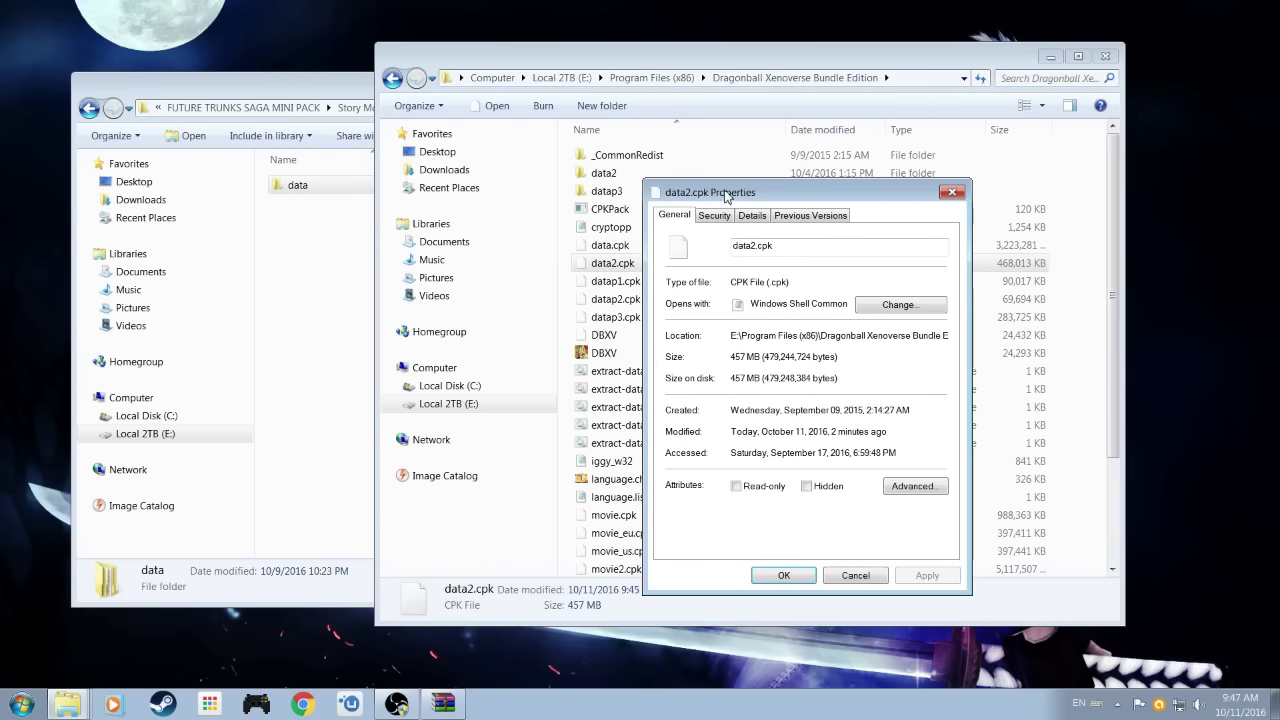
left_click(736, 487)
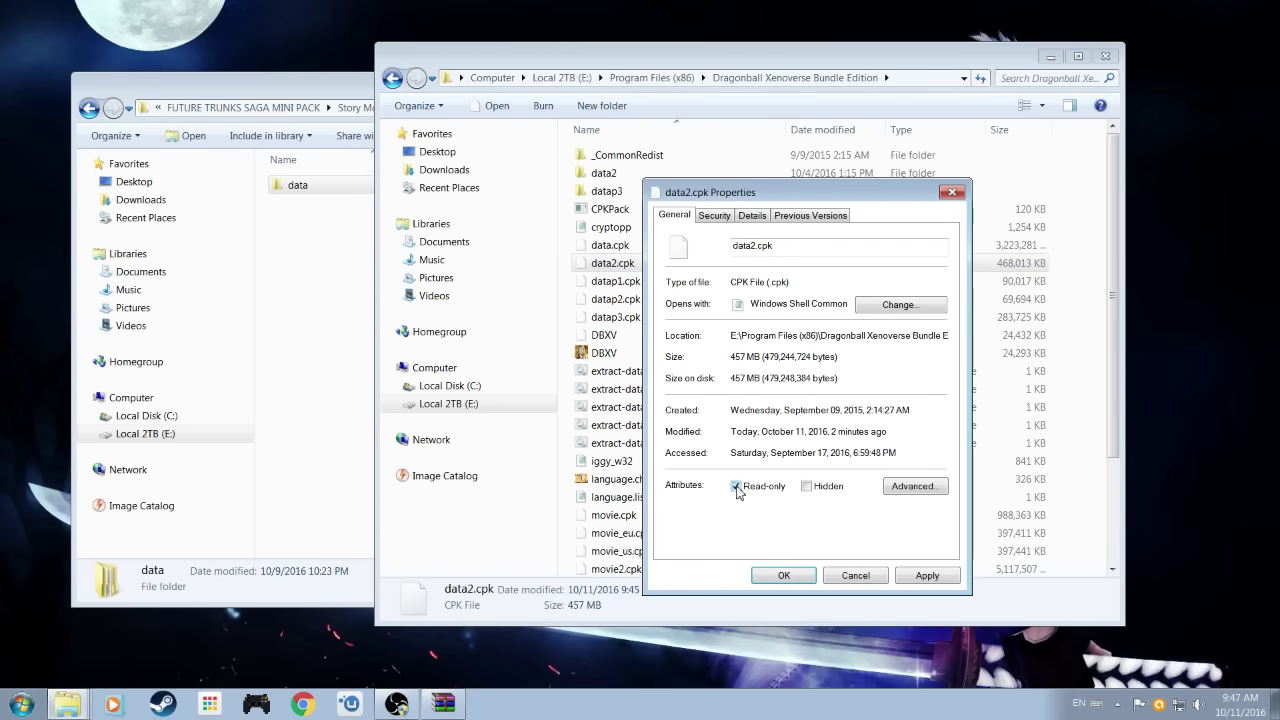
left_click(736, 487)
left_click(942, 577)
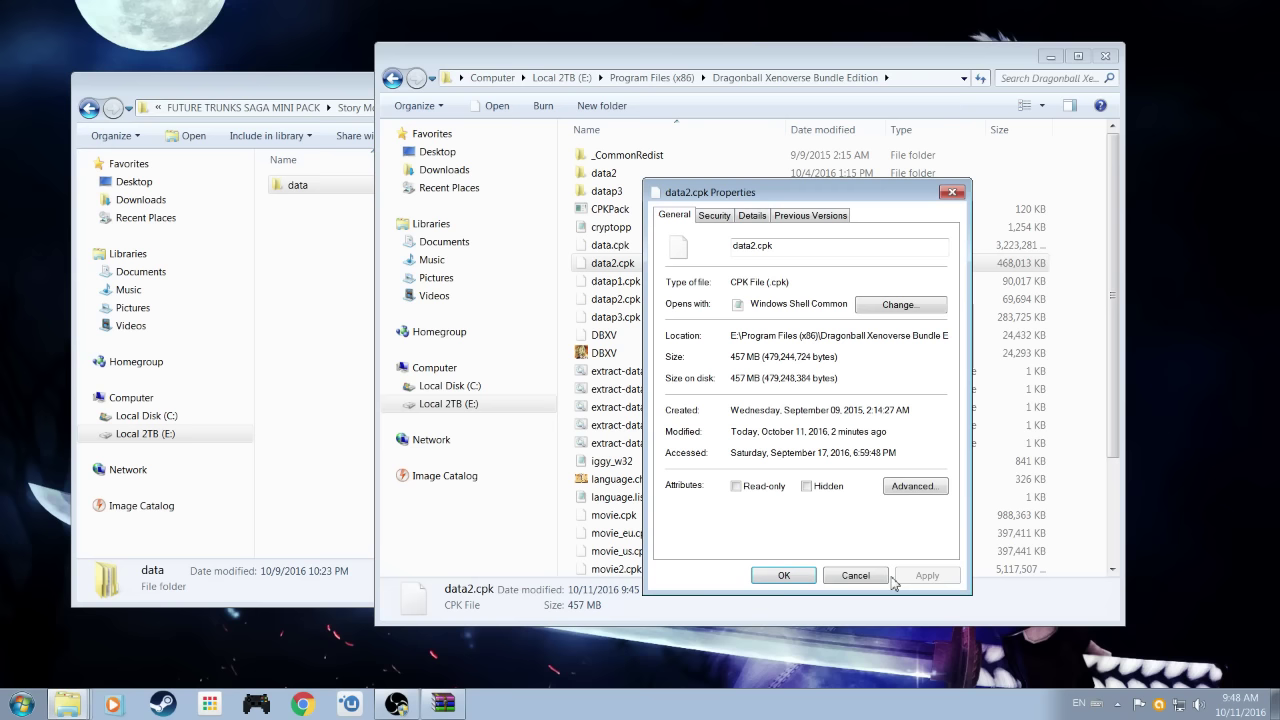
left_click(778, 576)
Check the Read-only attribute in the properties of datap3.cpk and close the dialog.
left_click(638, 318)
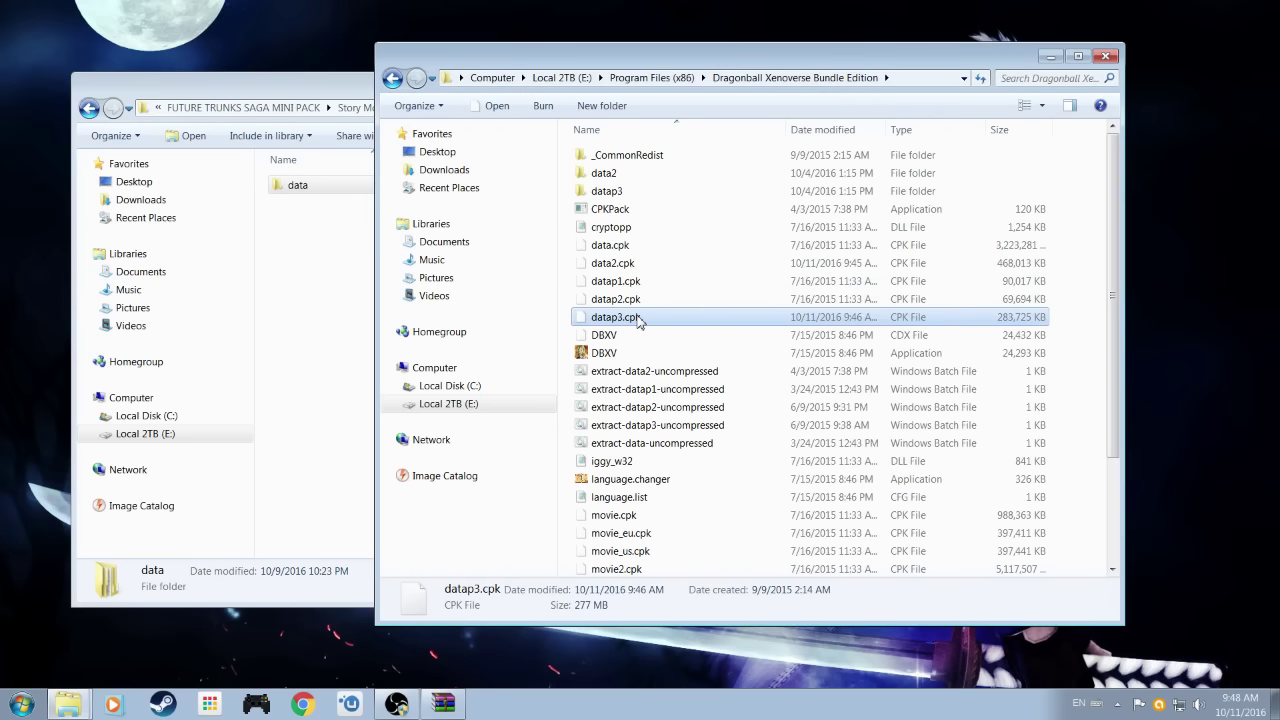
right_click(638, 318)
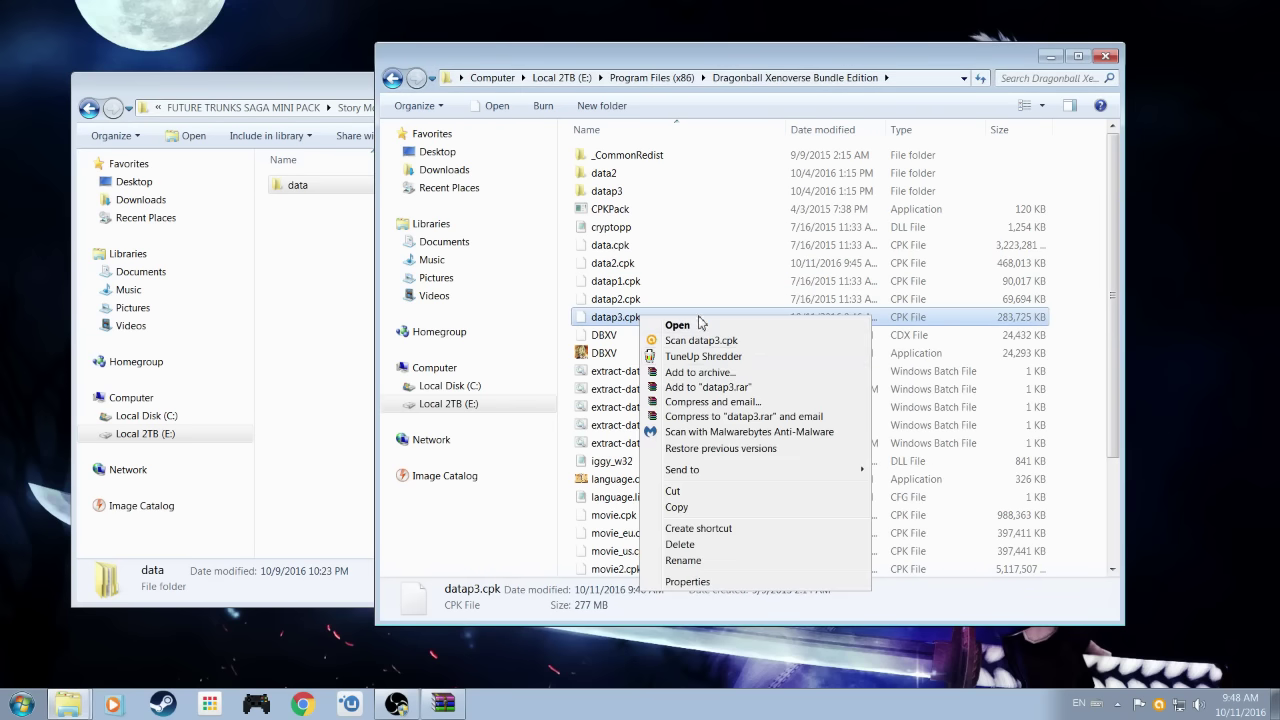
left_click(688, 581)
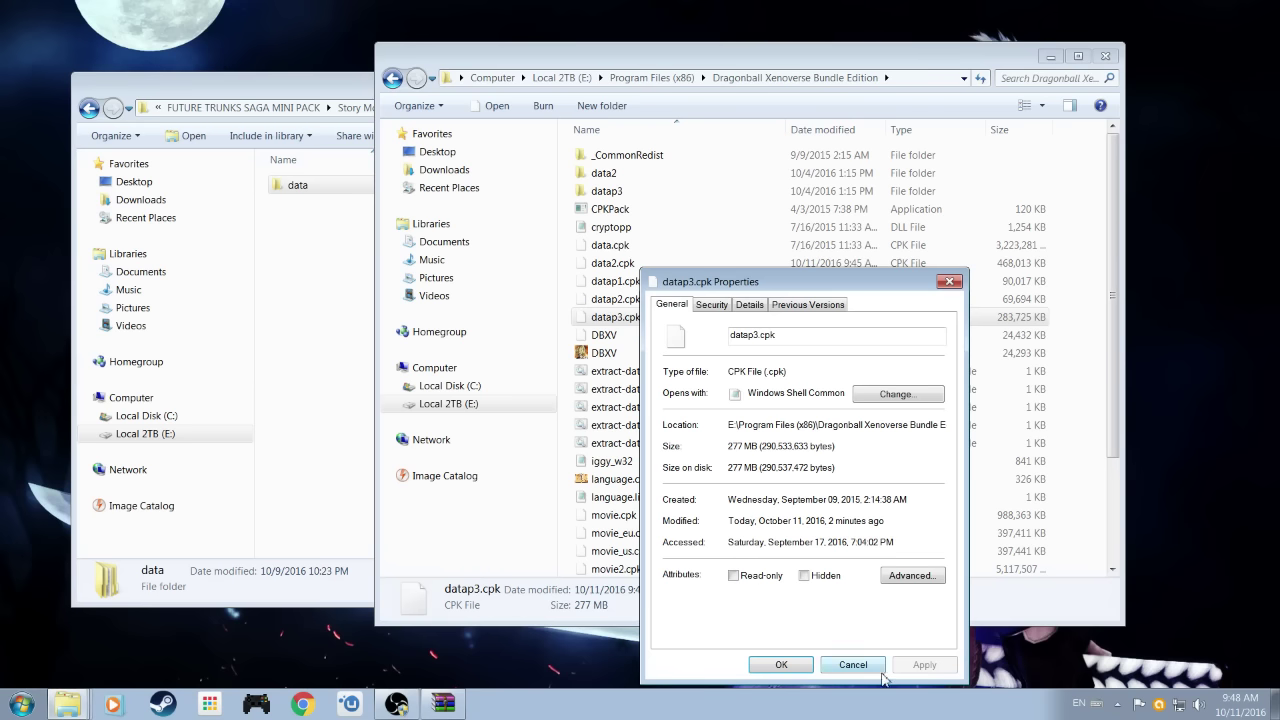
left_click(785, 668)
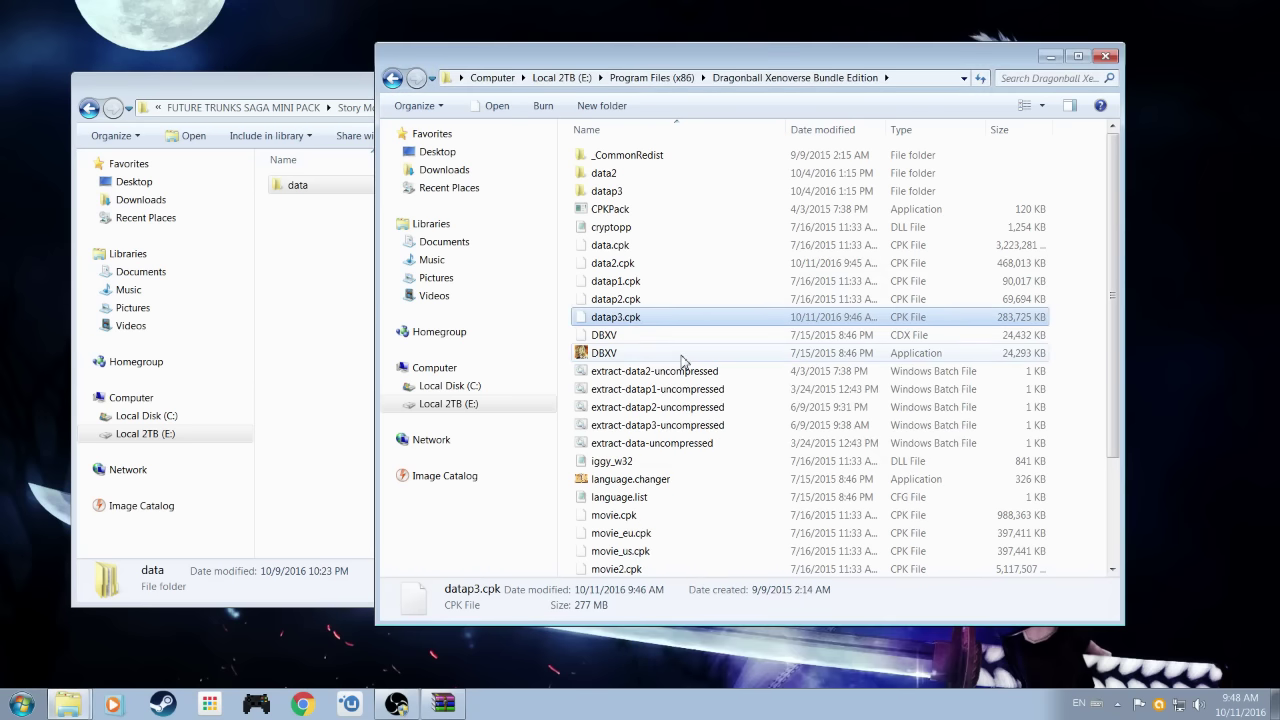
Inspect the attributes in the data2 folder's properties and cancel out of the dialog.
right_click(614, 180)
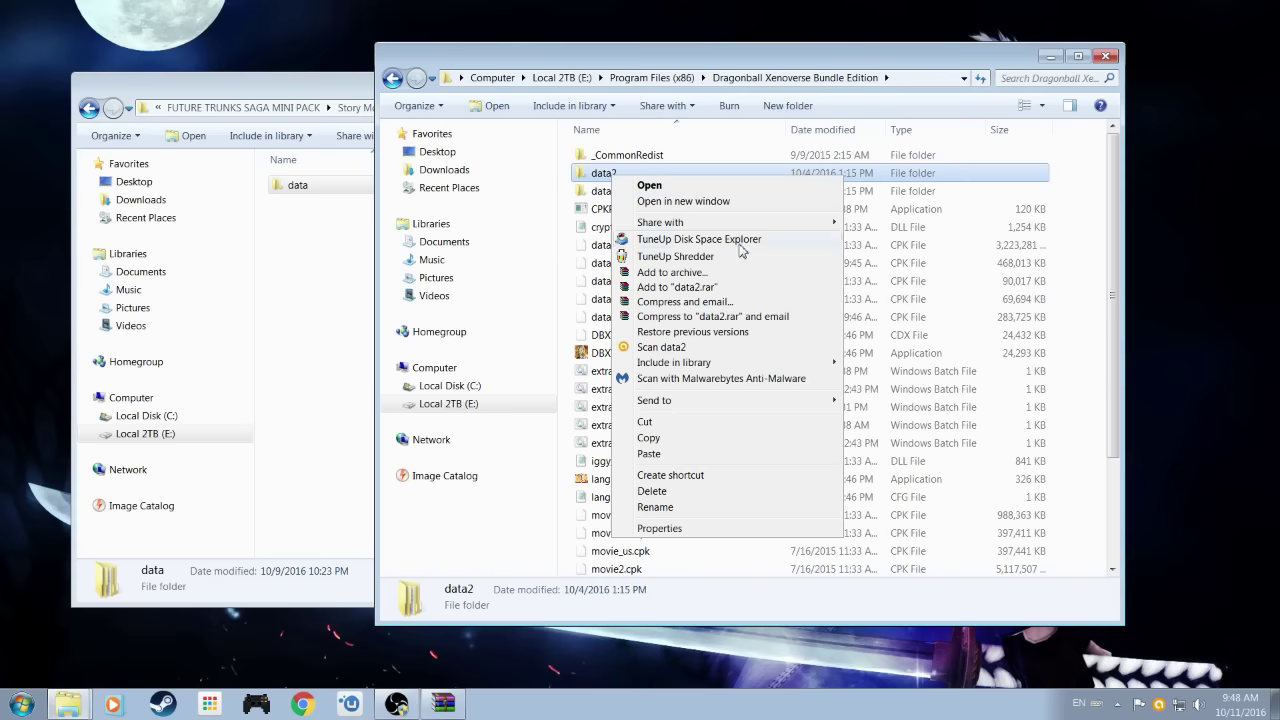
left_click(716, 524)
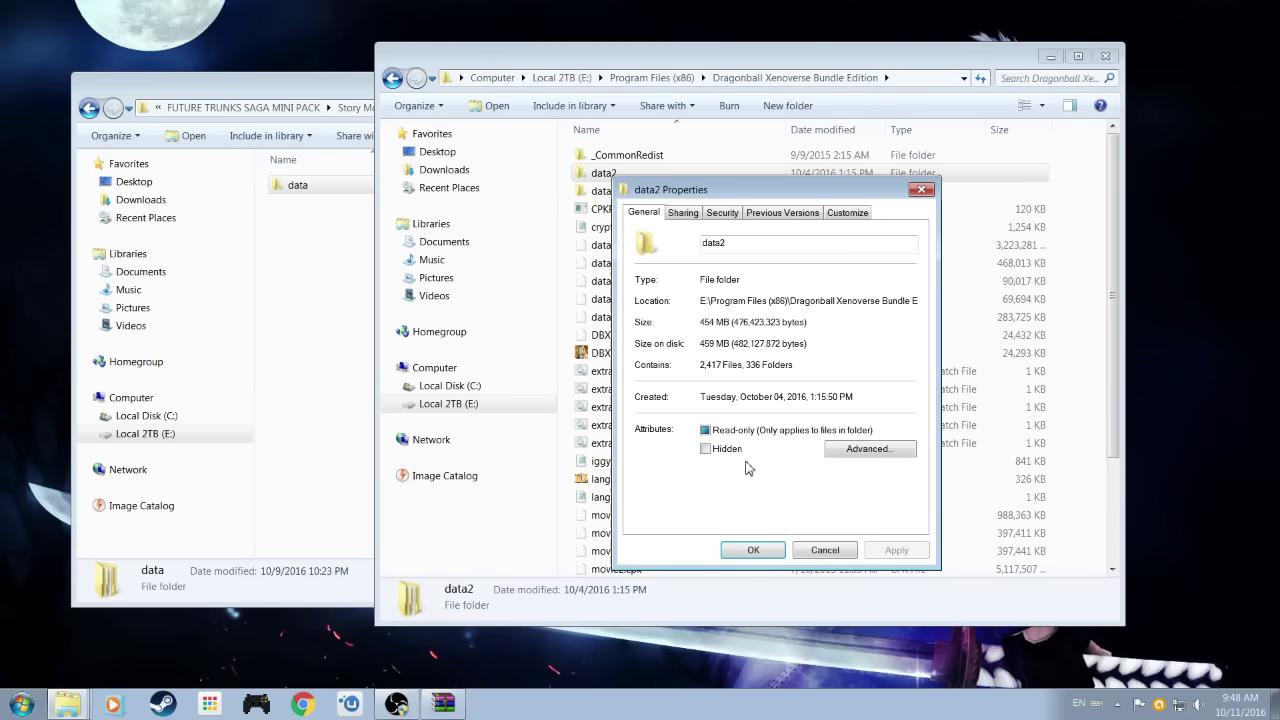
left_click(825, 550)
left_click(630, 265)
left_click(634, 317)
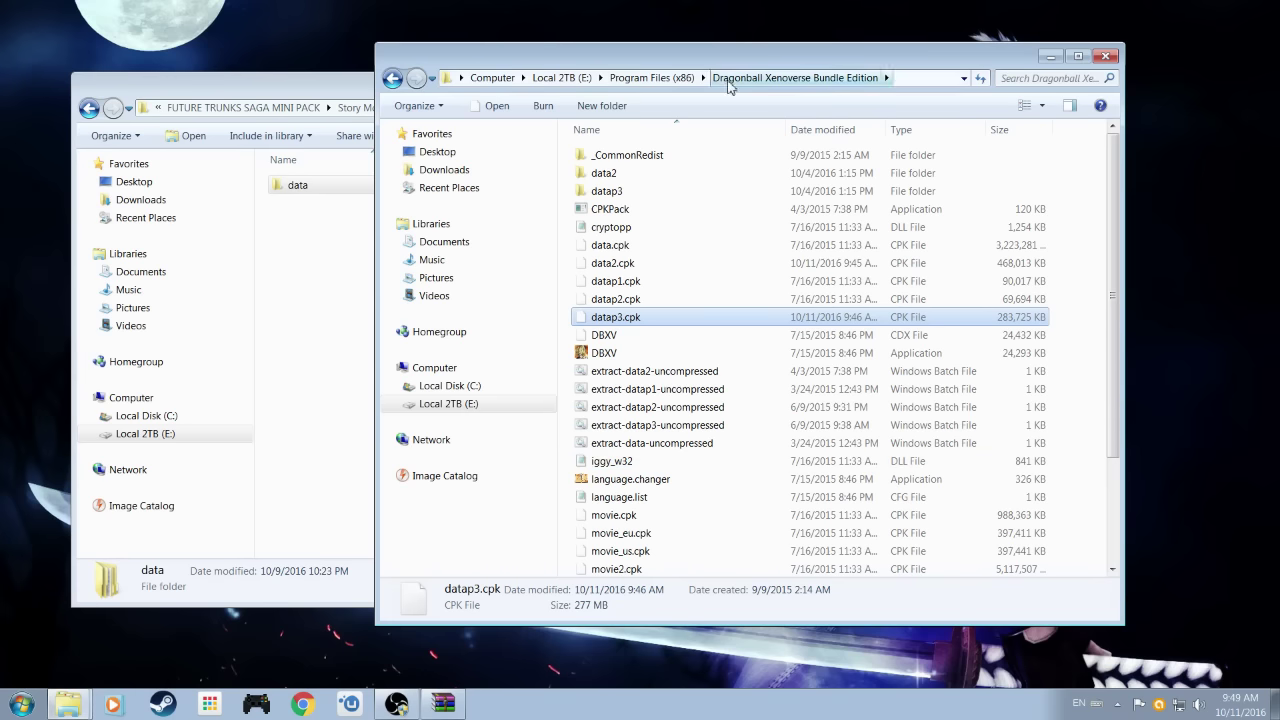
left_click_drag(742, 64, 685, 64)
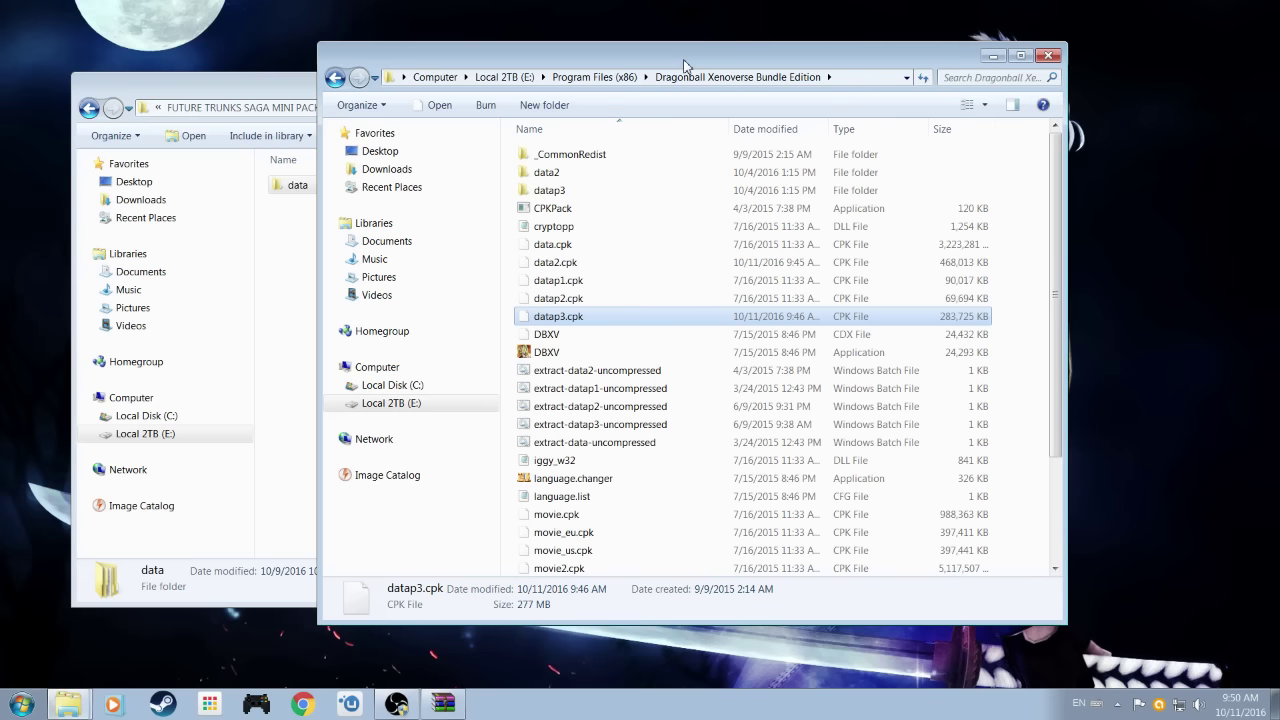
left_click_drag(706, 63, 647, 72)
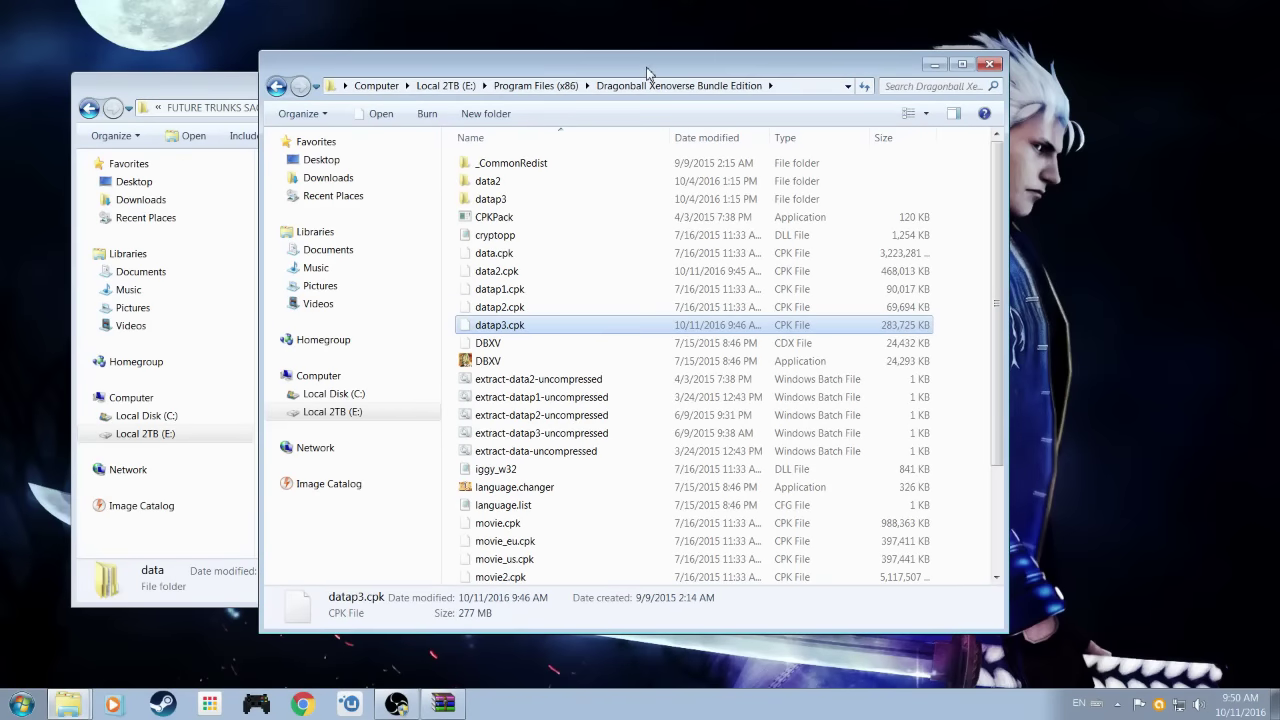